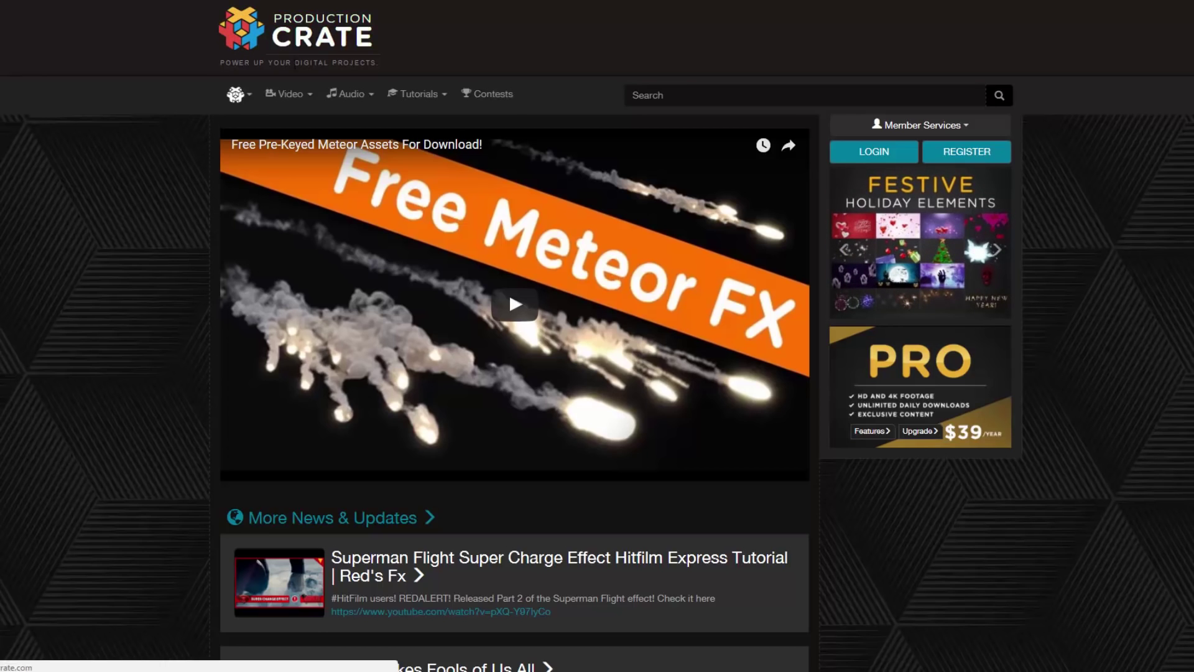
# Step: Open the Transitions category of the Motion Graphics video effects and browse the available transition mattes
pyautogui.click(302, 95)
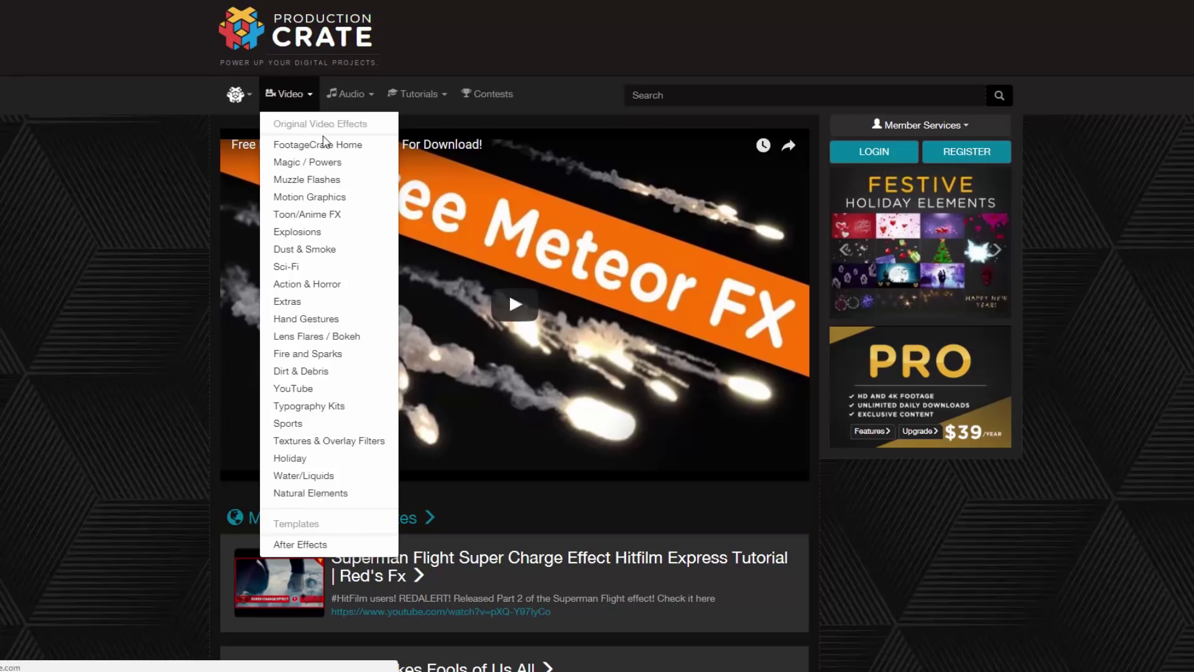
pyautogui.moveTo(320, 195)
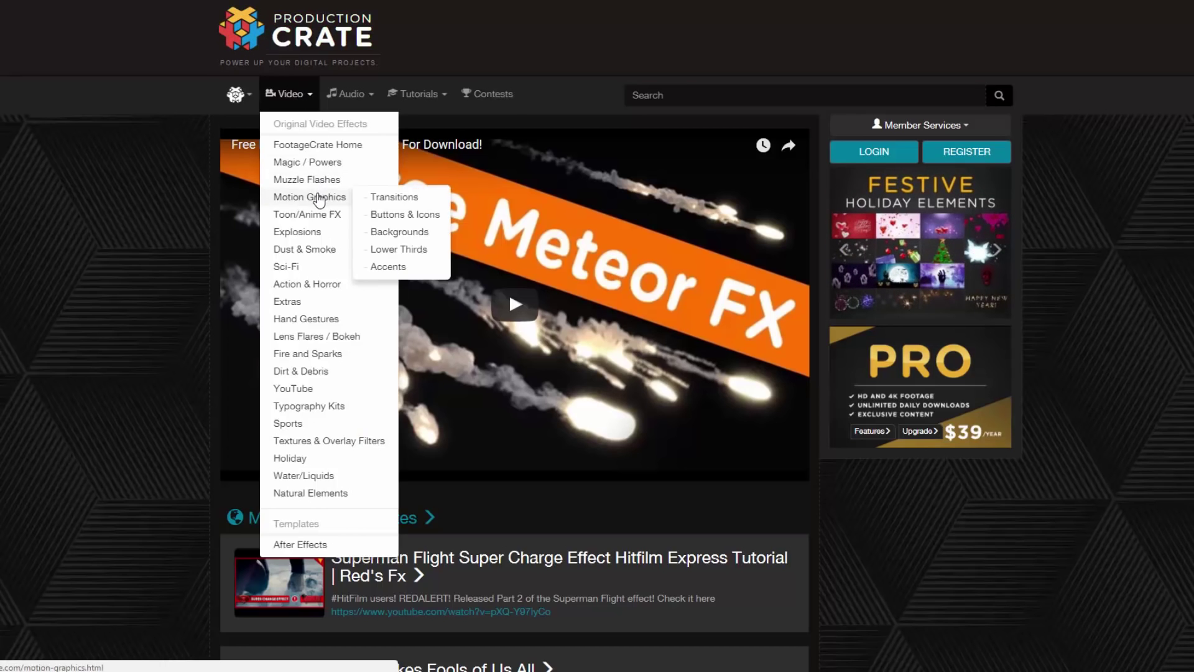
pyautogui.click(379, 198)
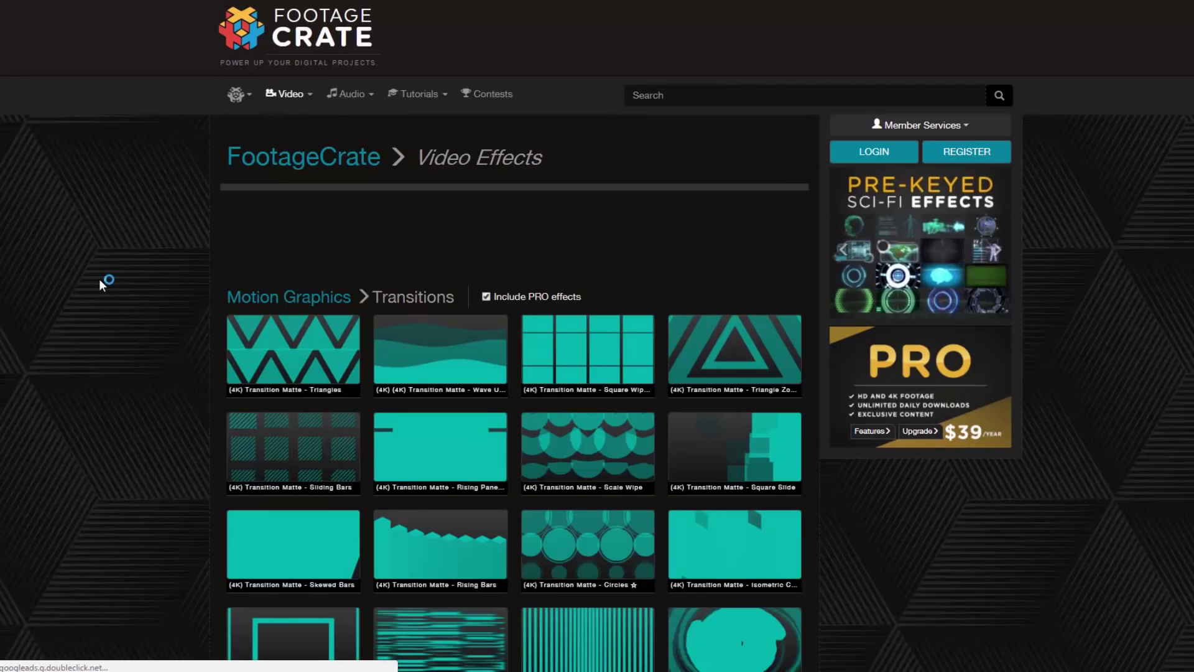
pyautogui.scroll(-4, 515, 374)
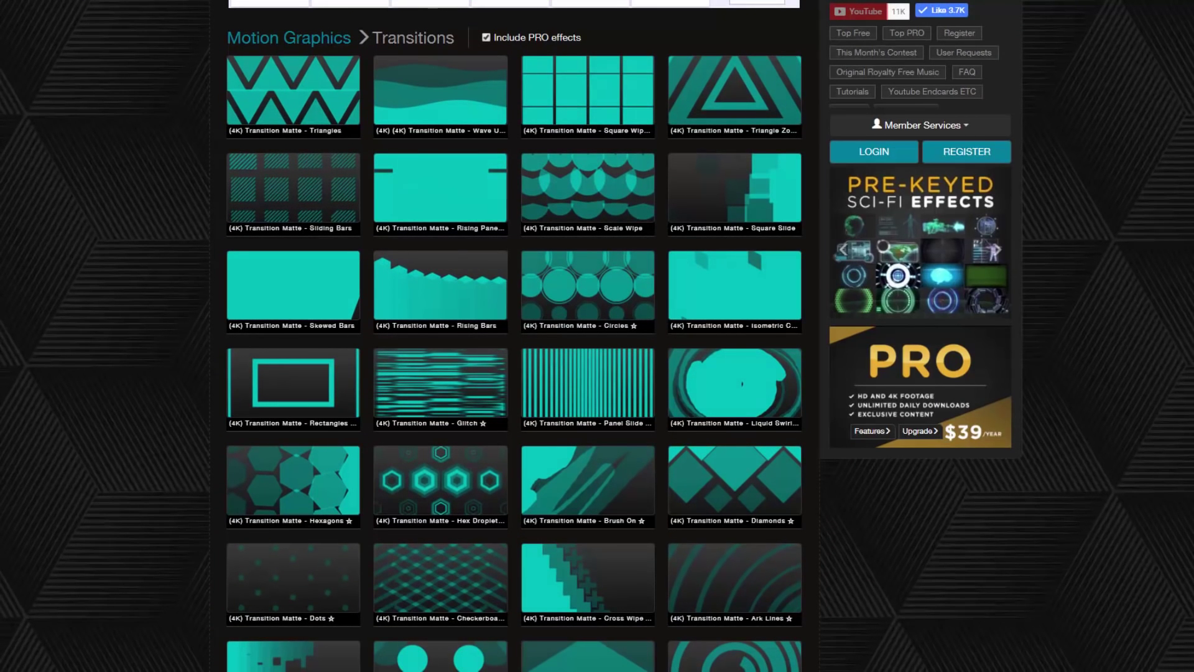
pyautogui.scroll(-1, 514, 336)
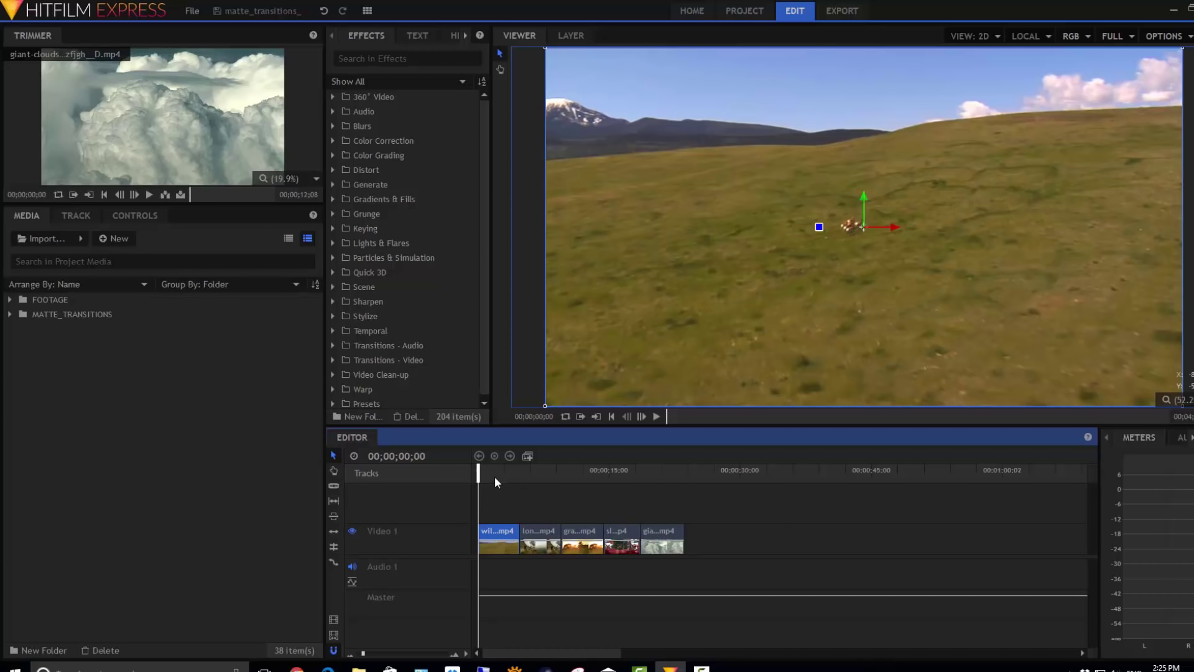
# Step: Play back the cut between the first and second clips in the editor sequence
pyautogui.moveTo(487, 468); pyautogui.dragTo(492, 469)
pyautogui.press('space')
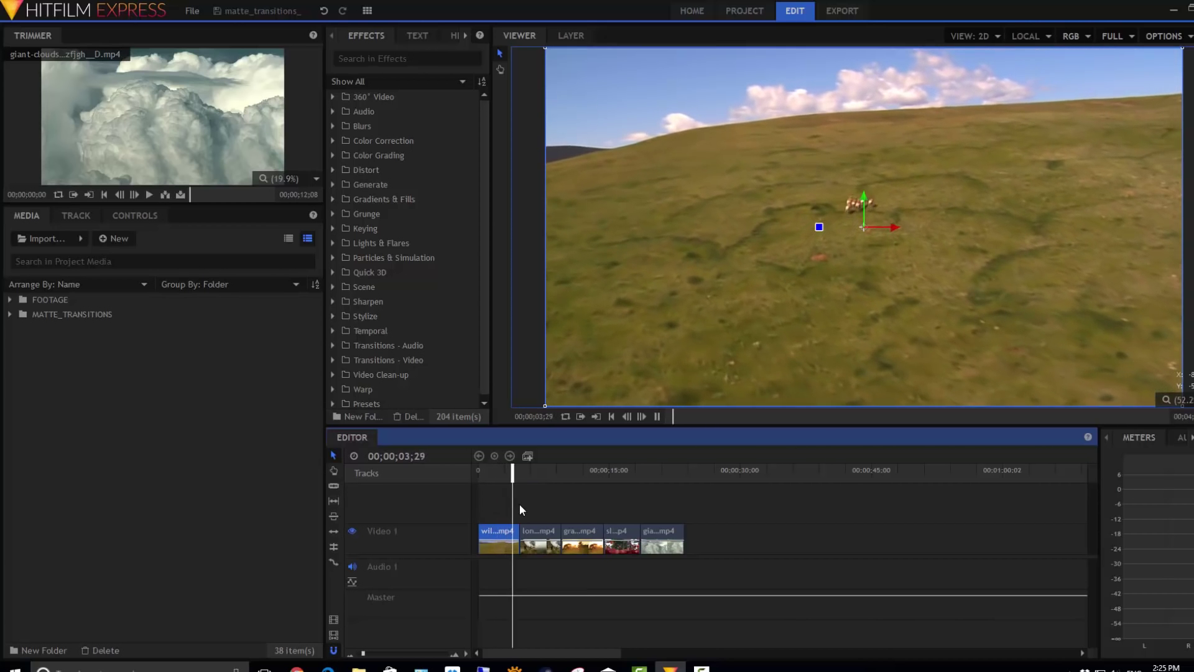
pyautogui.press('space')
pyautogui.press('space')
pyautogui.press('space')
pyautogui.click(508, 471)
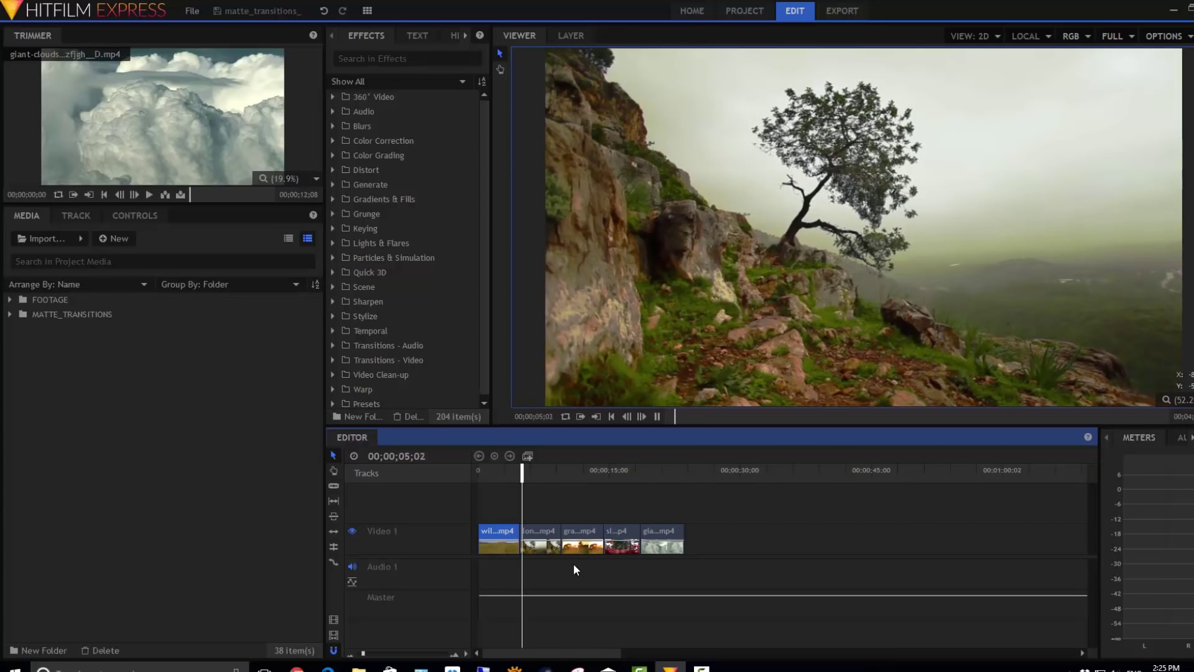
pyautogui.press('space')
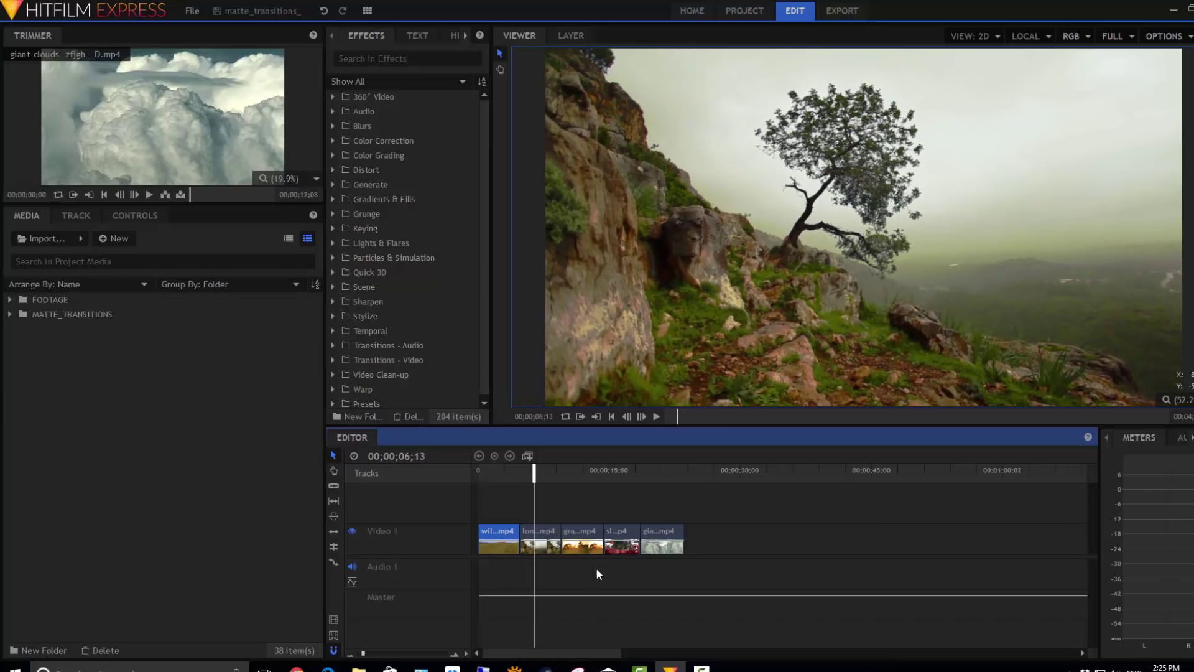
pyautogui.click(503, 470)
pyautogui.press('space')
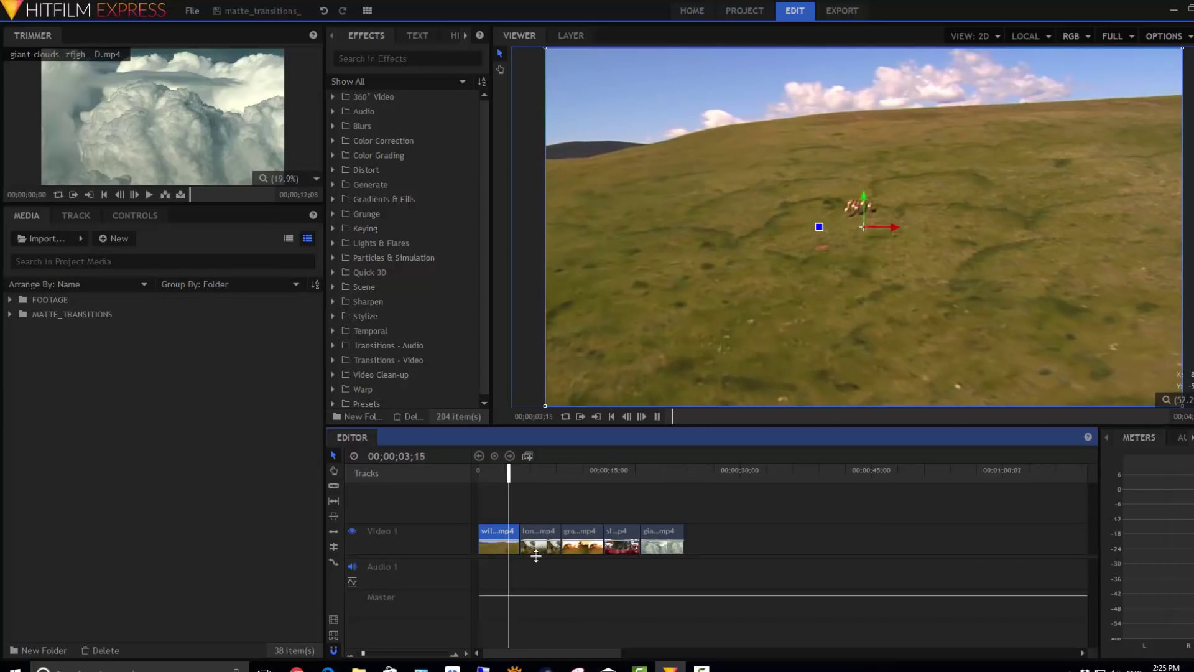
pyautogui.press('space')
# Step: Make a composite shot from the lone-tree clip, taking properties from the selected clip and leaving effects and transforms here
pyautogui.click(540, 533)
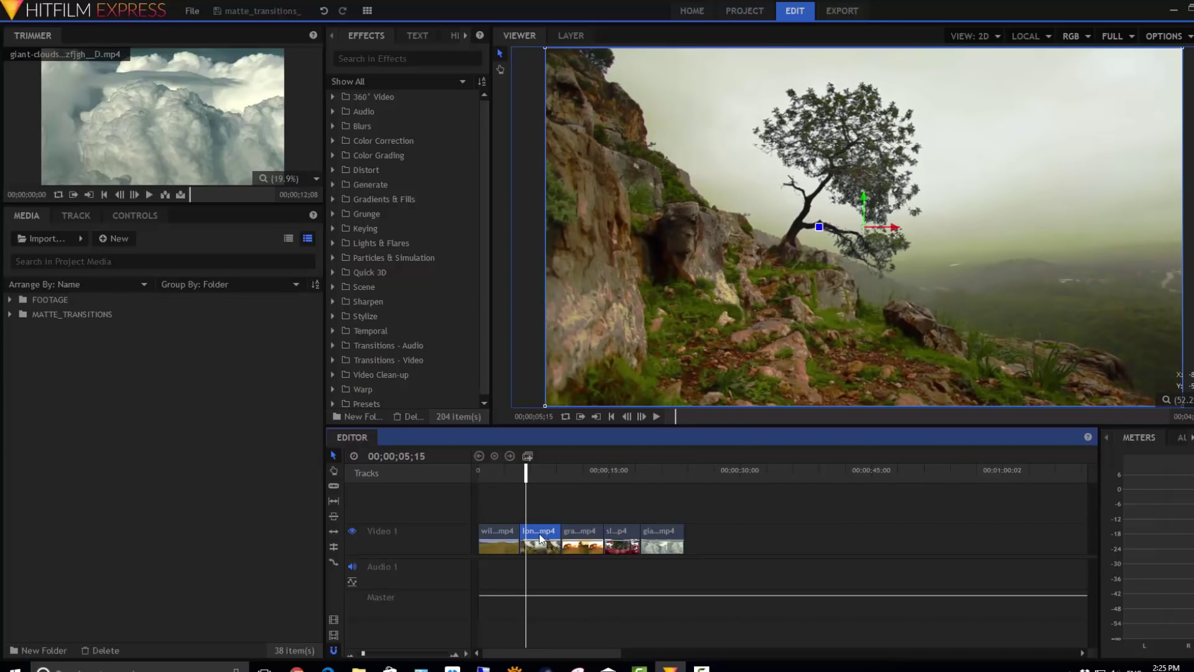
pyautogui.rightClick(539, 533)
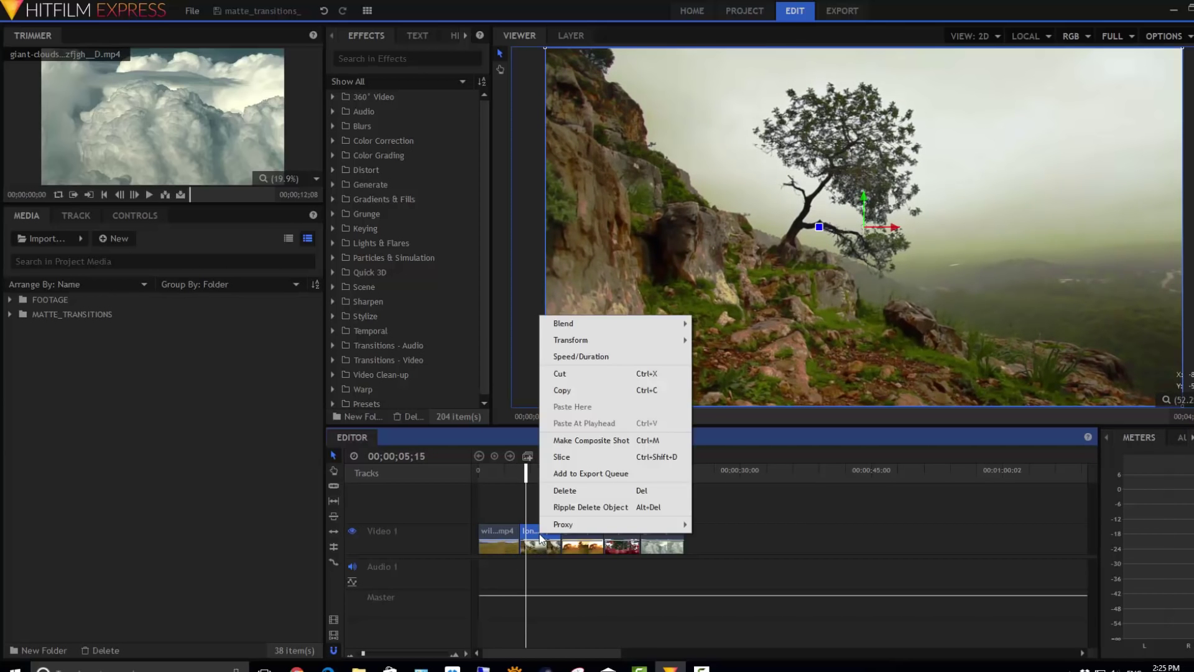
pyautogui.click(668, 441)
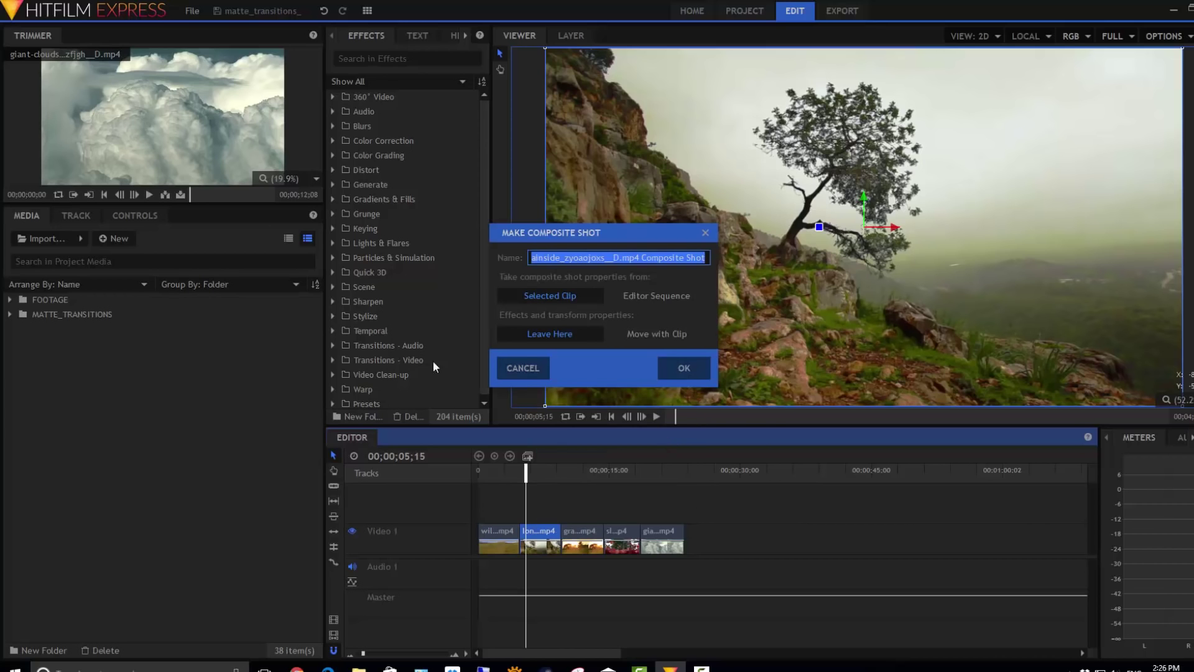
pyautogui.click(671, 367)
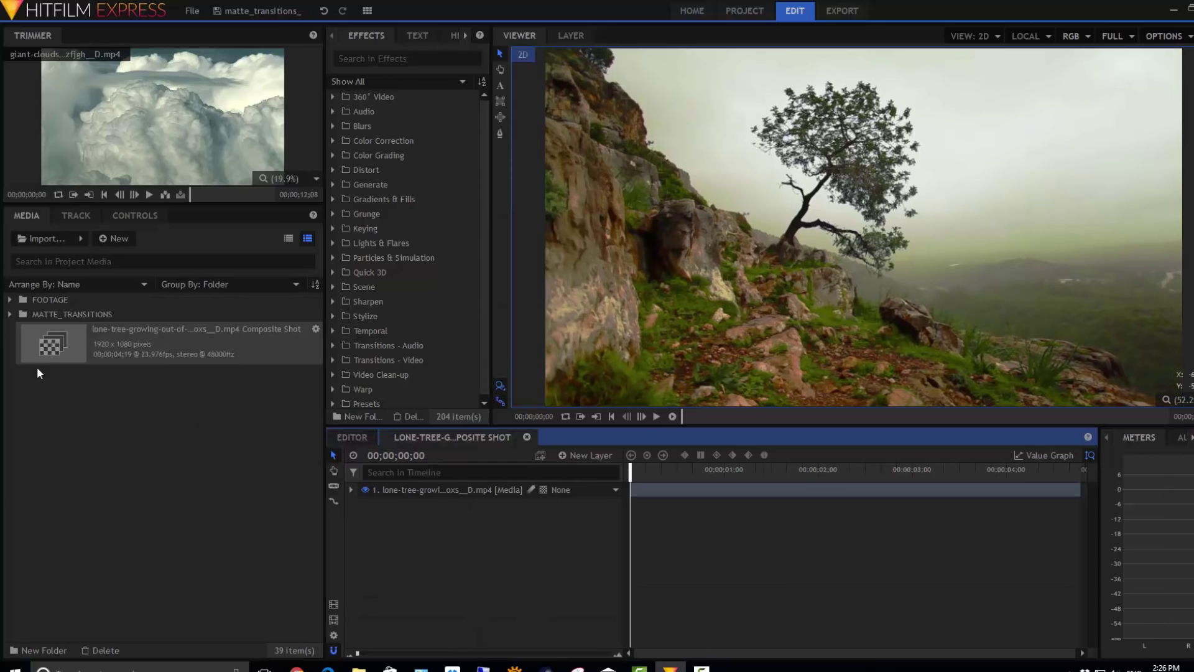
# Step: Put the new composite shot in a new media folder named COMPOSITES and collapse the folder
pyautogui.click(56, 349)
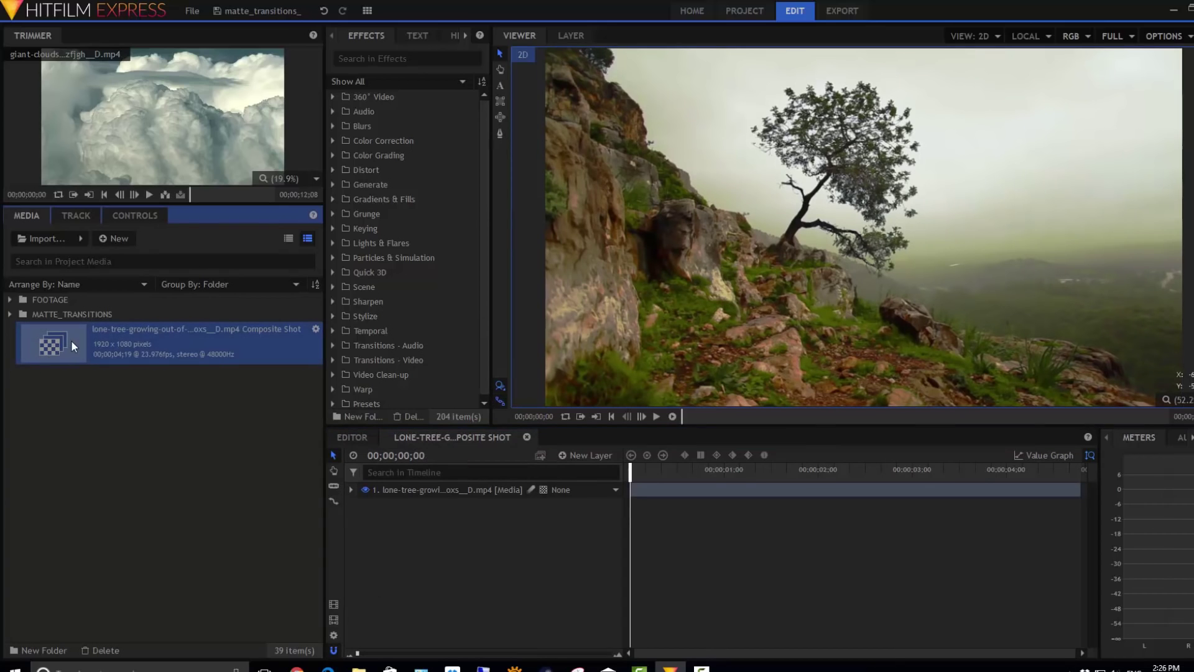
pyautogui.click(46, 651)
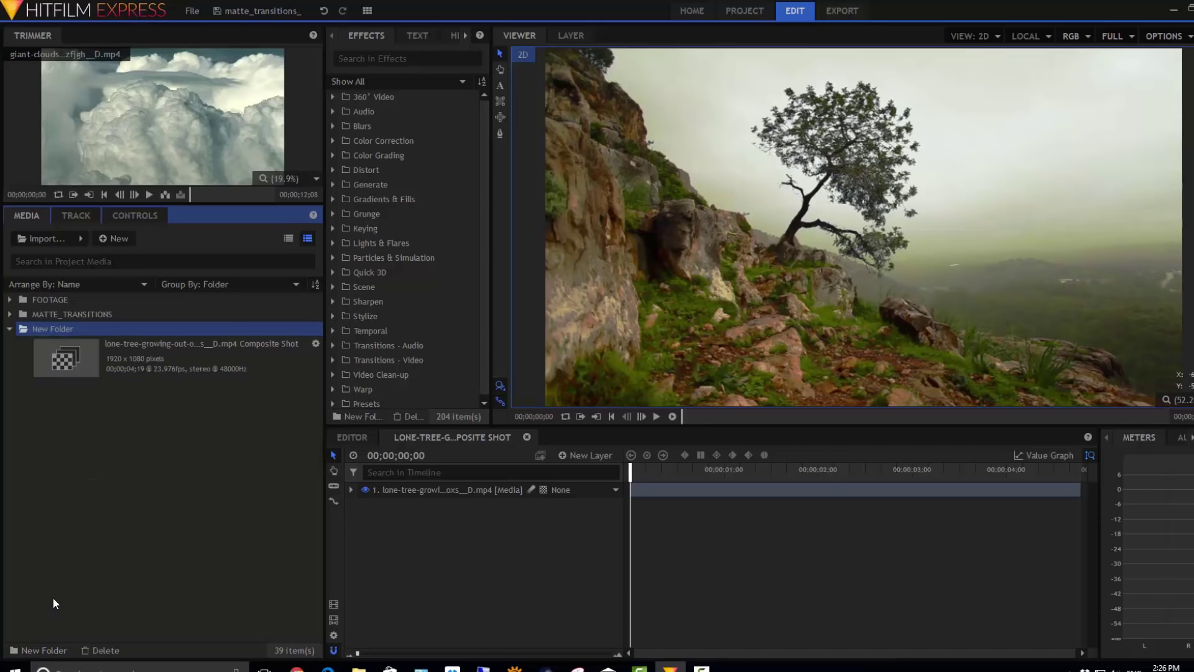
pyautogui.write('C')
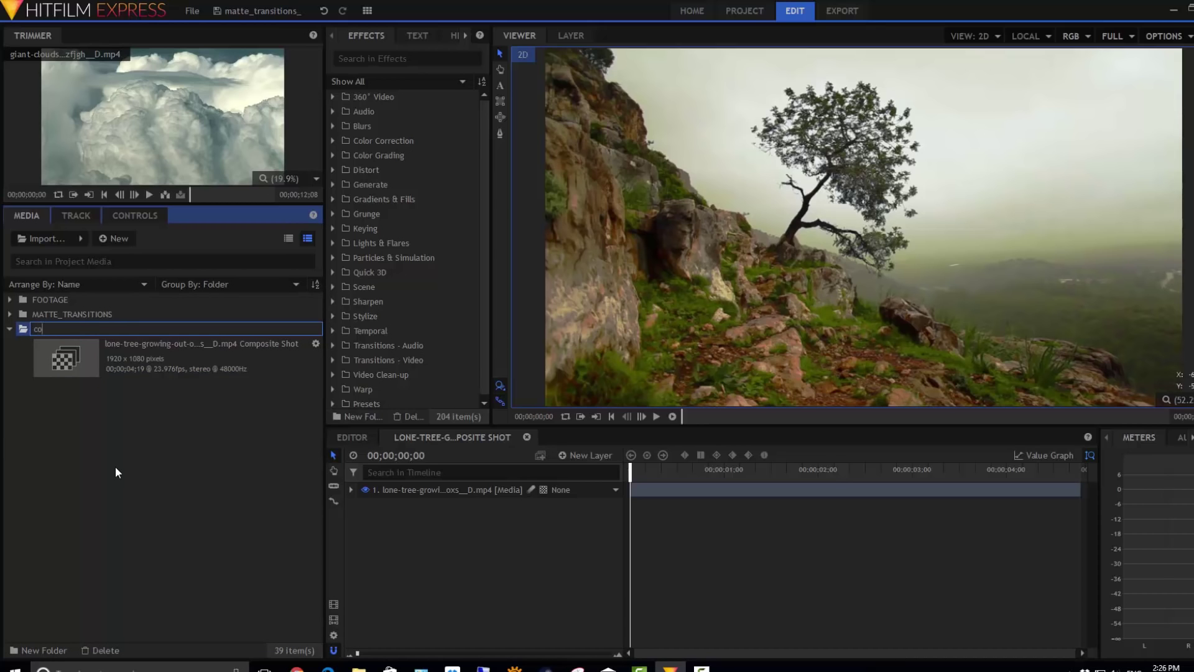
pyautogui.write('OMPOSITES')
pyautogui.press('Return')
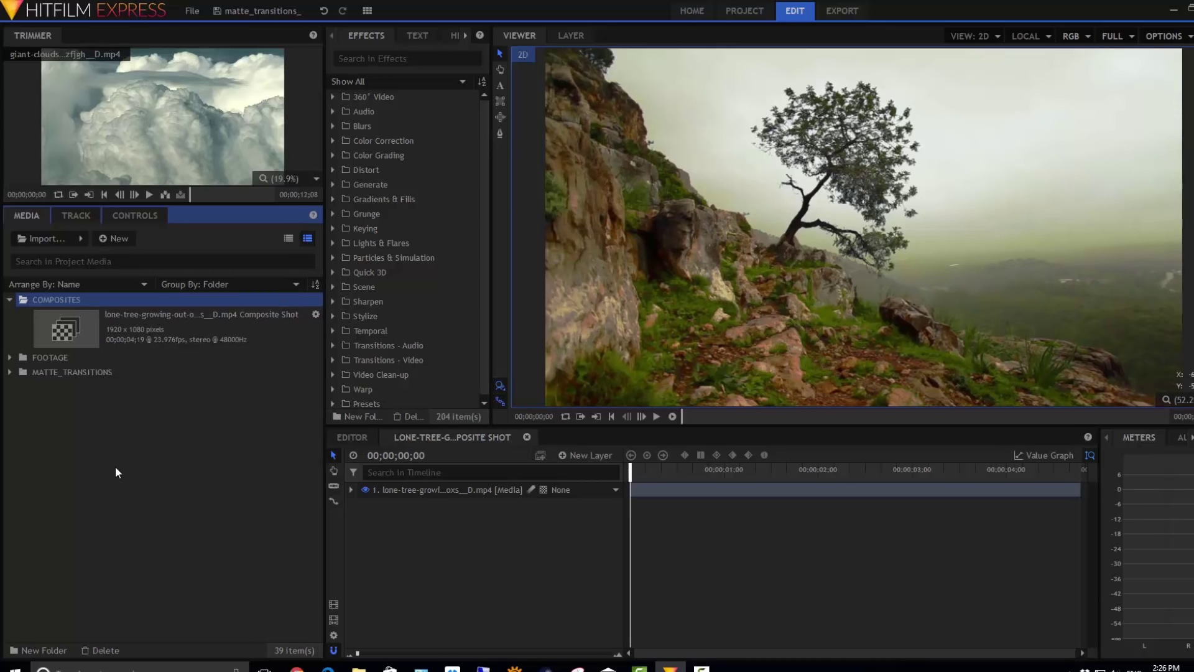
pyautogui.click(10, 299)
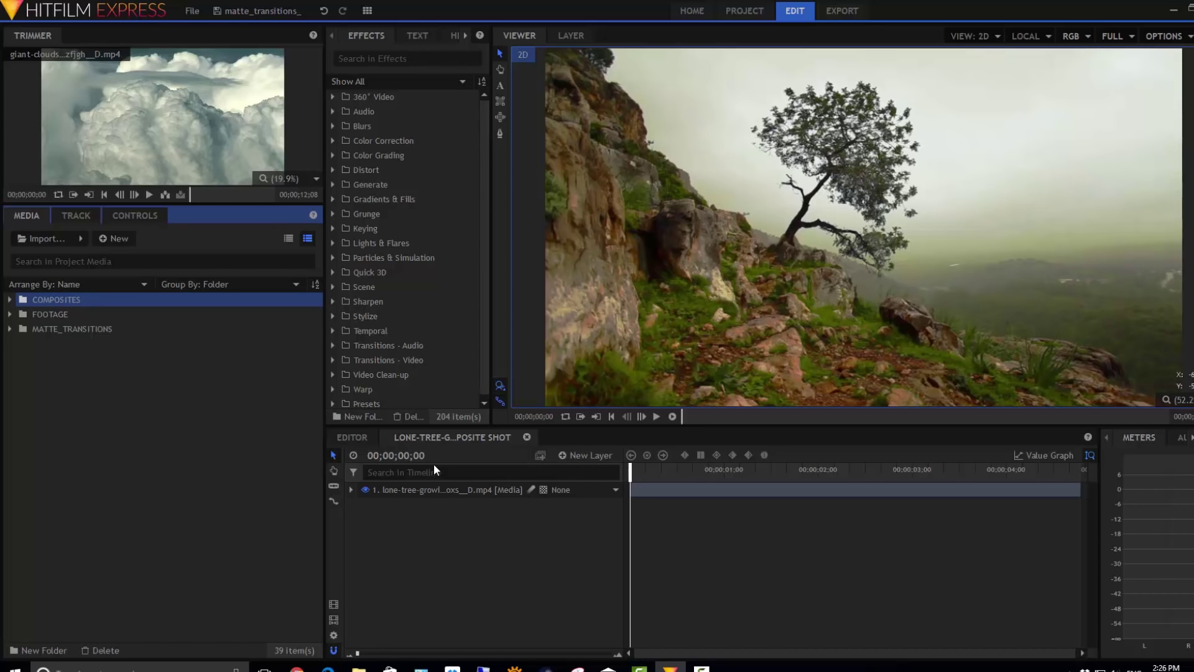
# Step: Check the composite shot's place in the editor sequence, return to its own timeline and select the lone-tree layer
pyautogui.click(344, 437)
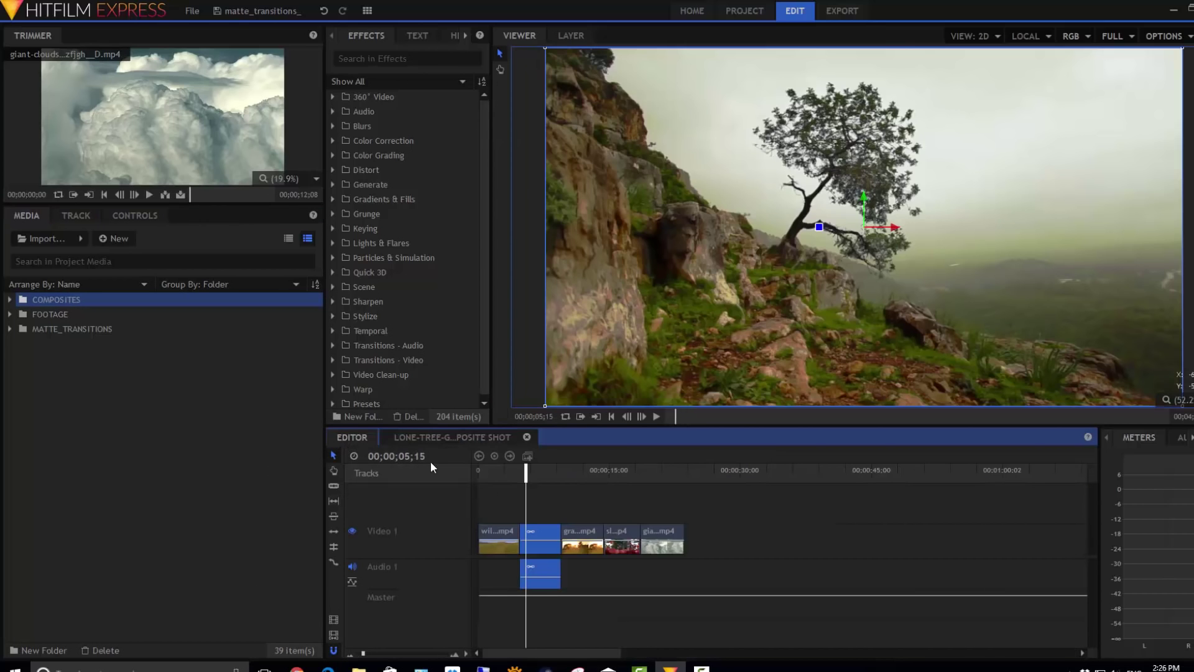
pyautogui.click(404, 438)
pyautogui.click(344, 438)
pyautogui.click(411, 441)
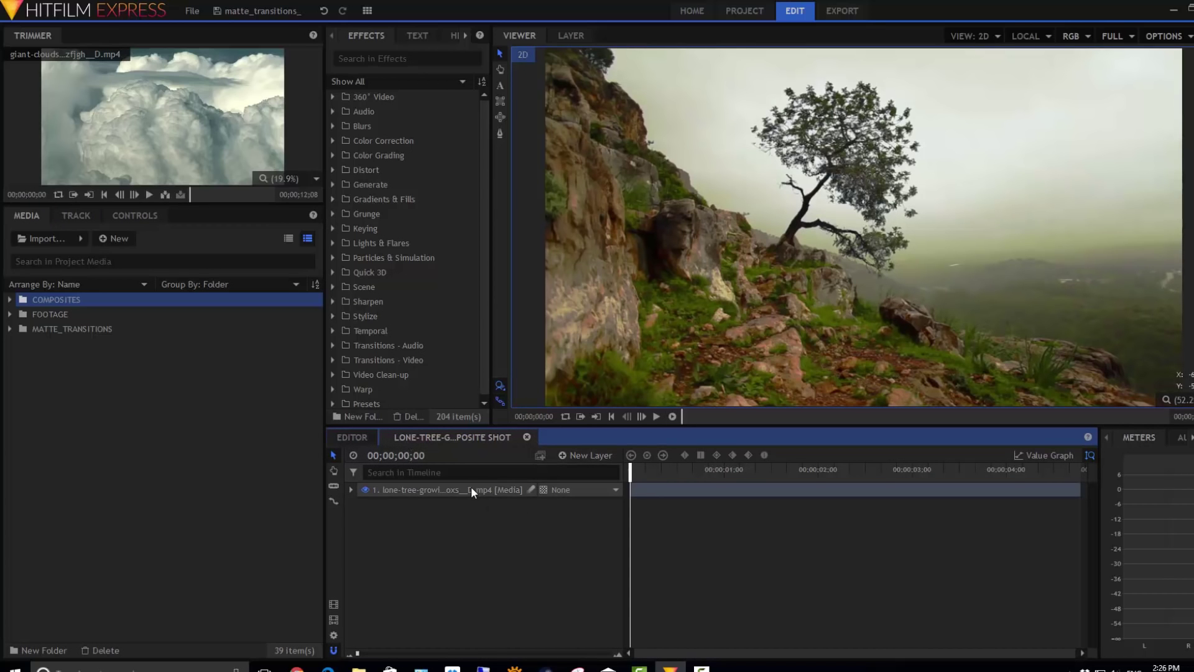
pyautogui.click(471, 490)
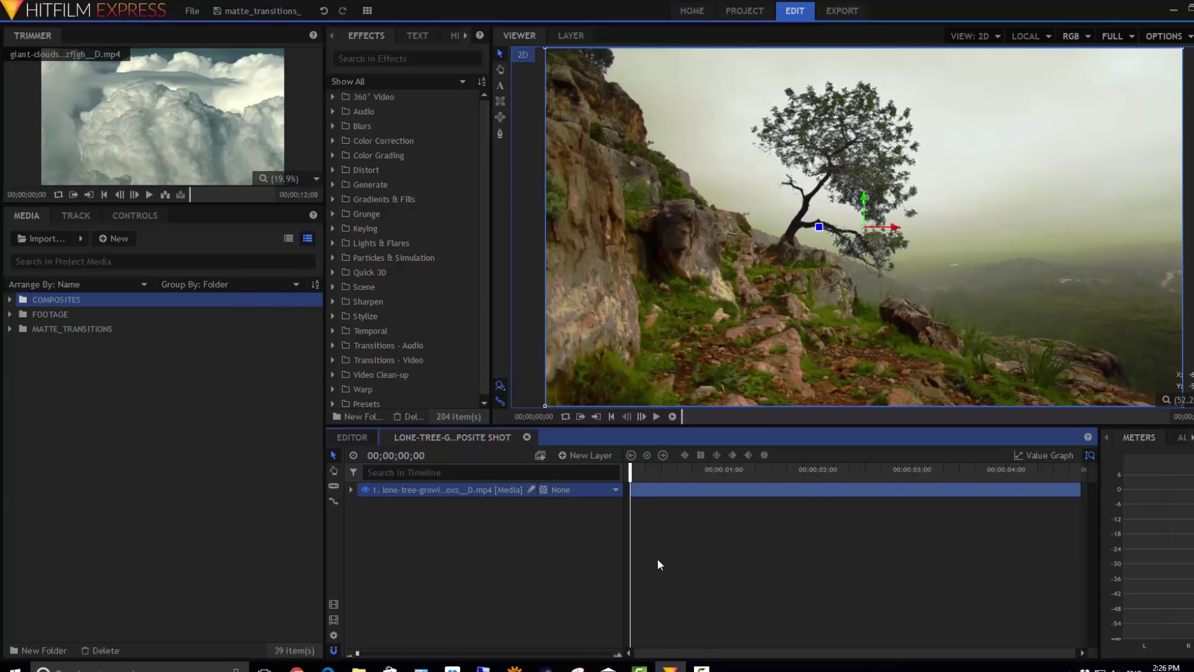
# Step: Place FootageCrate-Transition_Matte_Bullseye.mov from MATTE_TRANSITIONS above the lone-tree layer, starting at frame 0, and preview it at 00;00;00;20
pyautogui.click(10, 329)
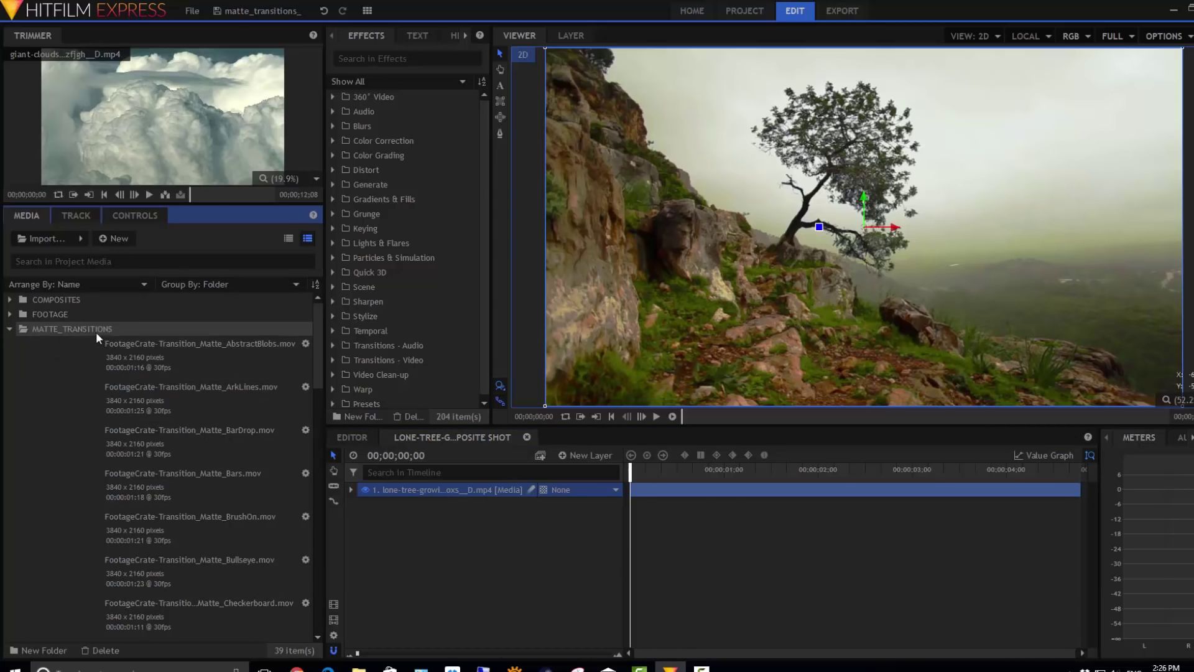
pyautogui.moveTo(321, 326); pyautogui.dragTo(313, 368)
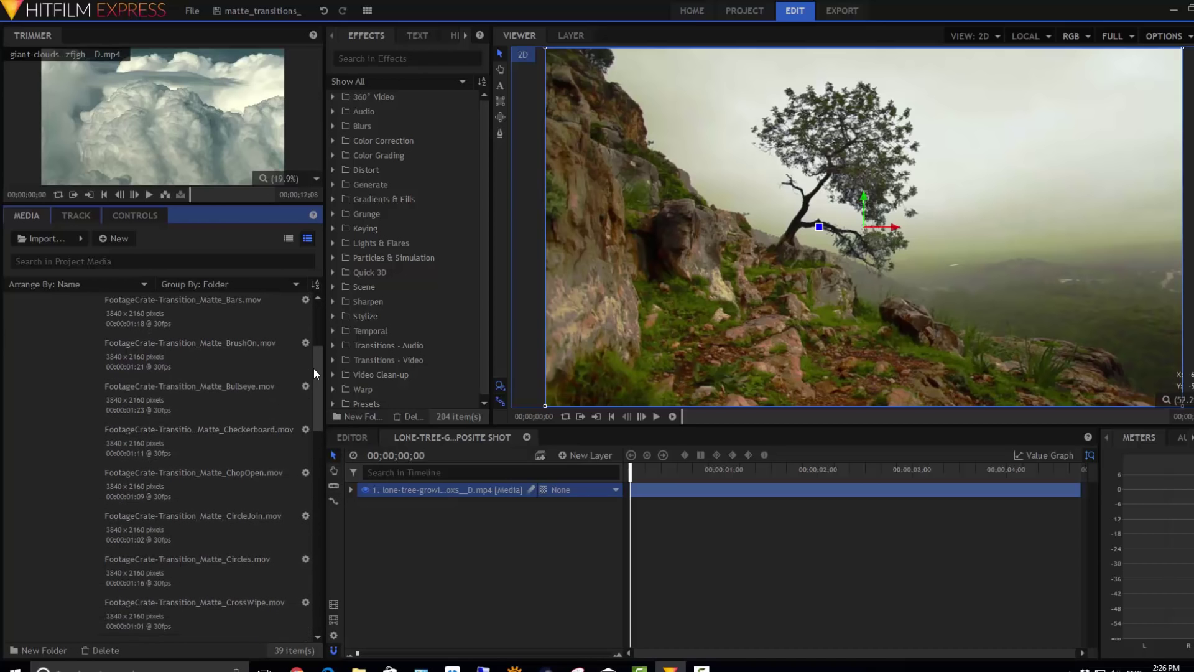
pyautogui.click(181, 394)
pyautogui.moveTo(134, 395); pyautogui.dragTo(690, 490)
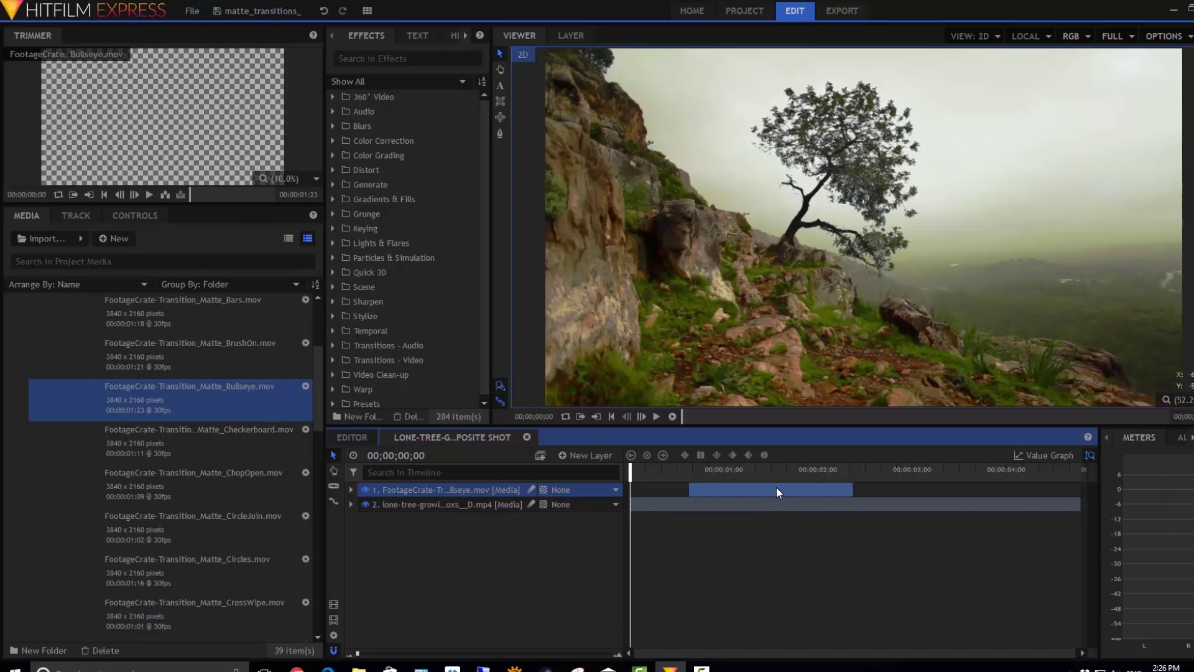
pyautogui.moveTo(776, 489); pyautogui.dragTo(718, 488)
pyautogui.moveTo(630, 470); pyautogui.dragTo(706, 464)
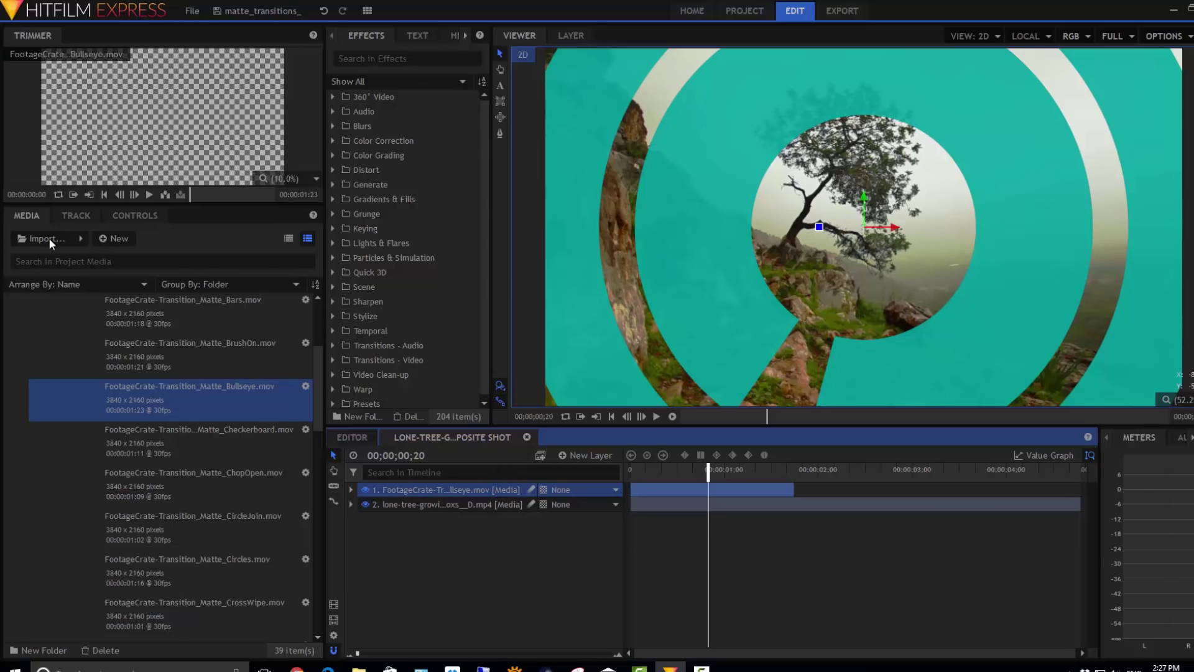
# Step: Set the Bullseye matte layer's scale to 50%
pyautogui.click(133, 217)
pyautogui.click(10, 336)
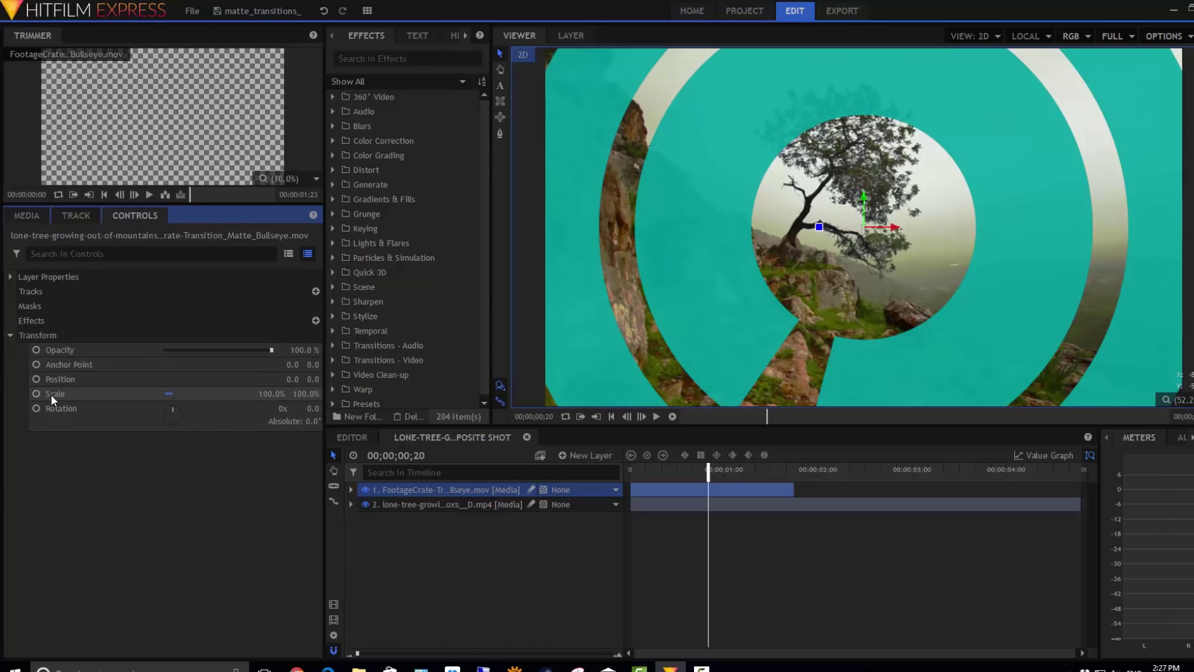
pyautogui.click(274, 394)
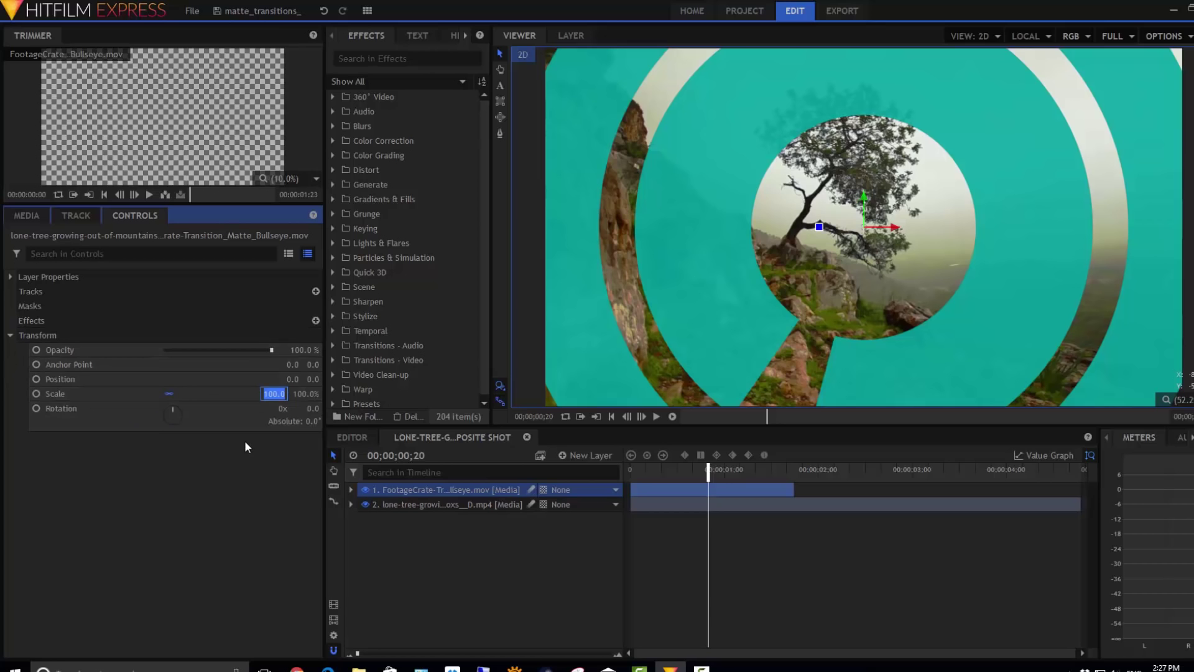
pyautogui.write('50')
pyautogui.click(507, 568)
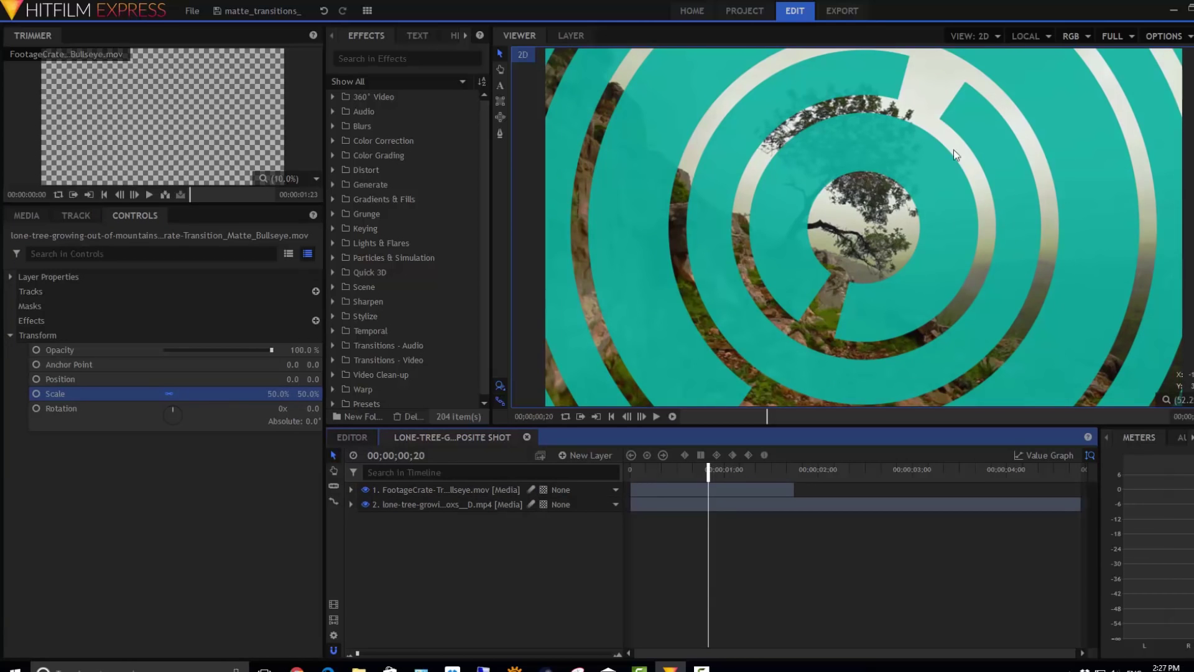
pyautogui.click(933, 302)
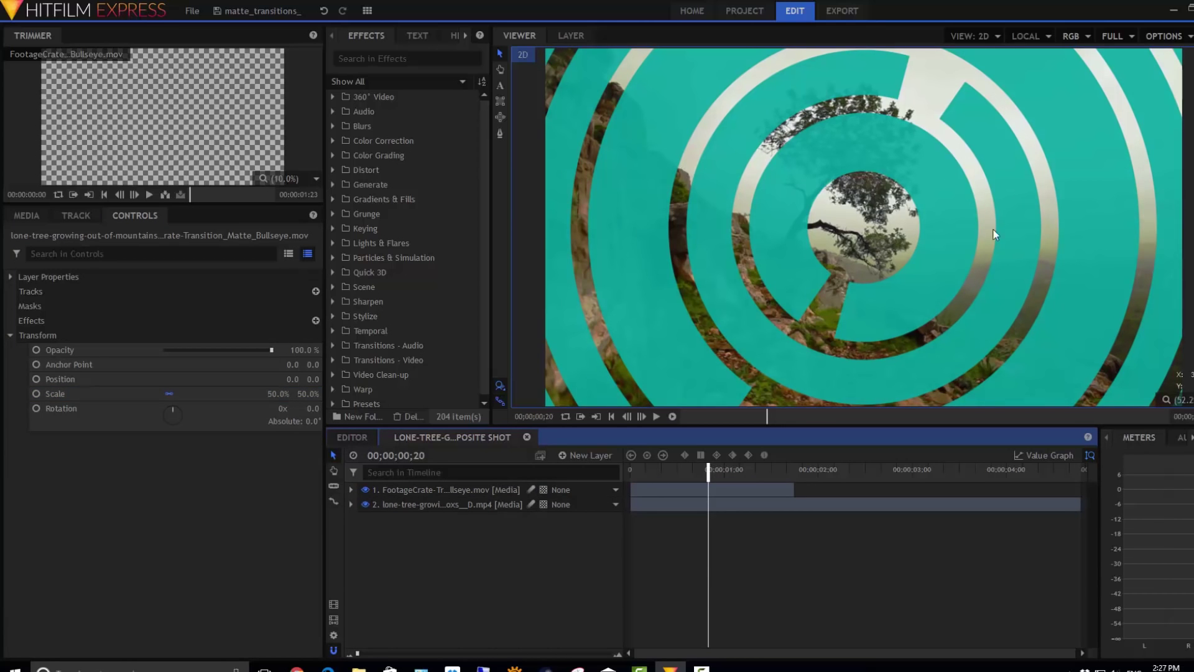
# Step: Search the effects for SET, apply Set Matte to the lone-tree layer and expand the effect's settings
pyautogui.click(491, 504)
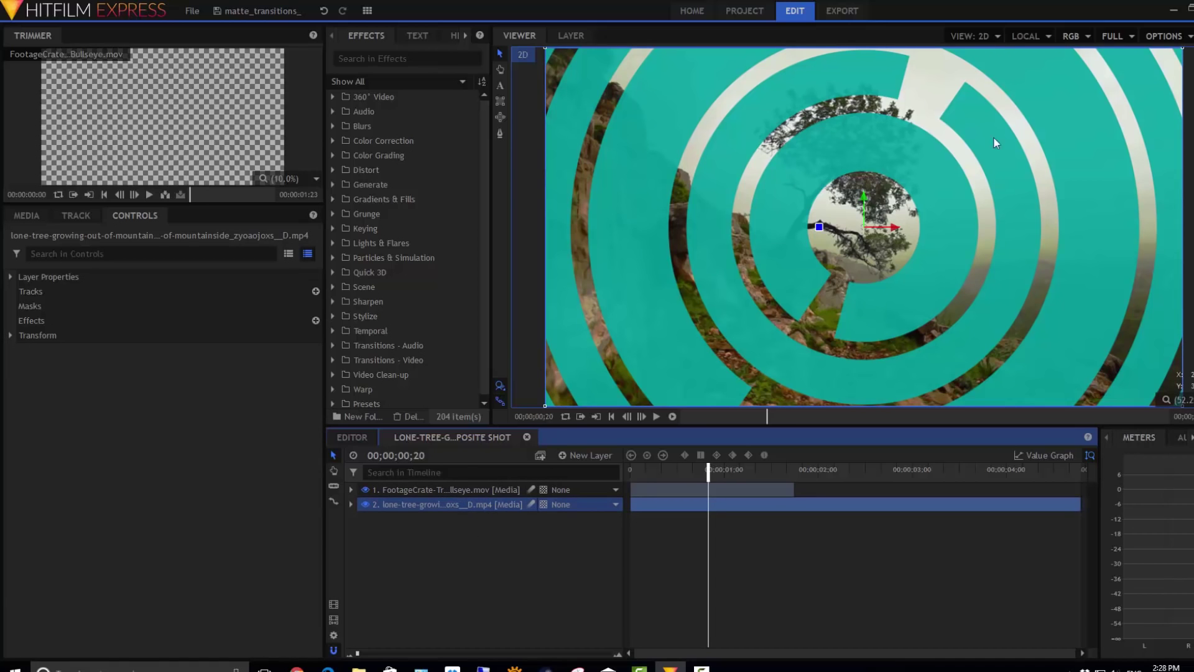
pyautogui.click(495, 489)
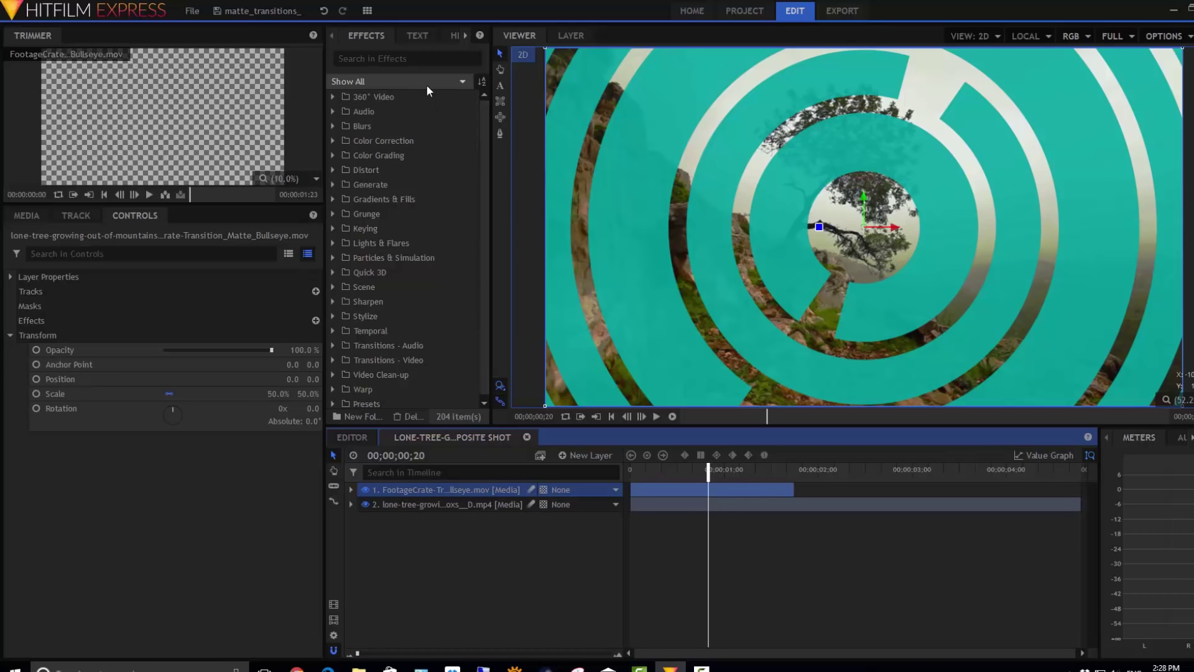
pyautogui.click(425, 60)
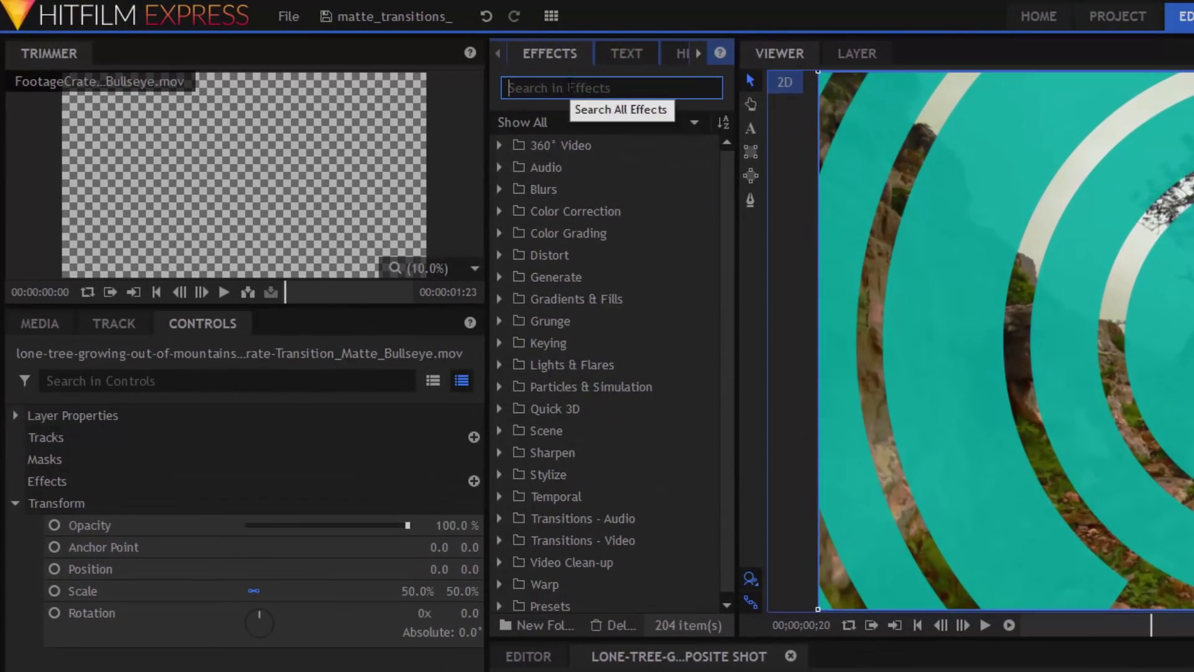
pyautogui.write('SET')
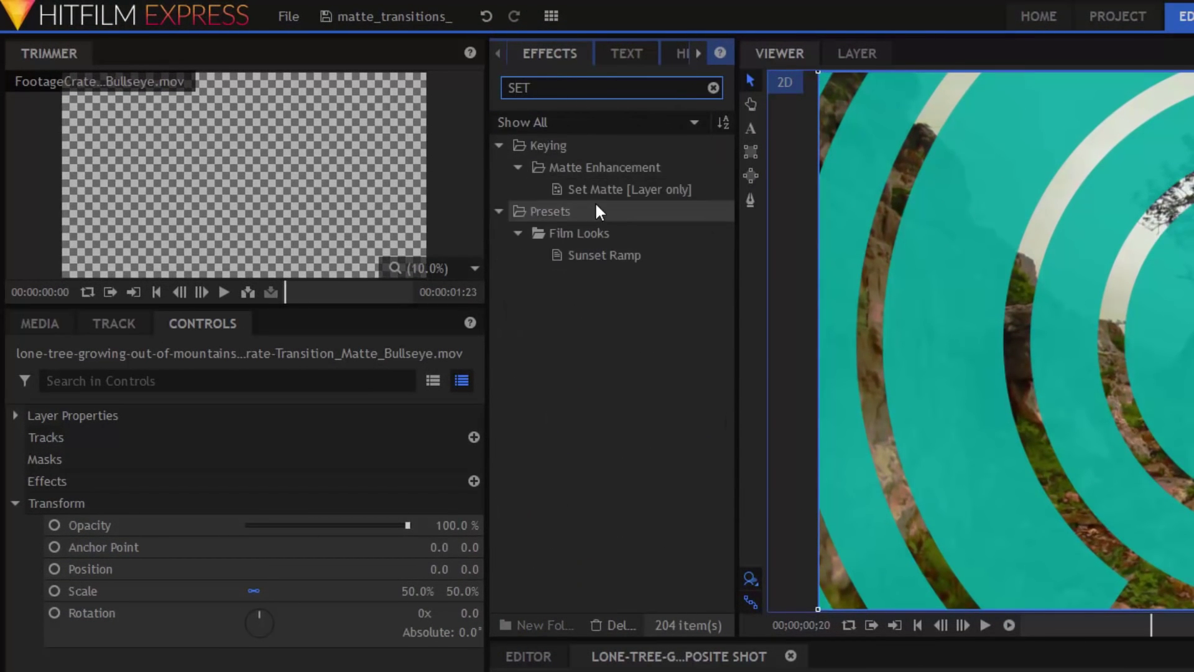
pyautogui.click(622, 189)
pyautogui.moveTo(659, 192); pyautogui.dragTo(500, 510)
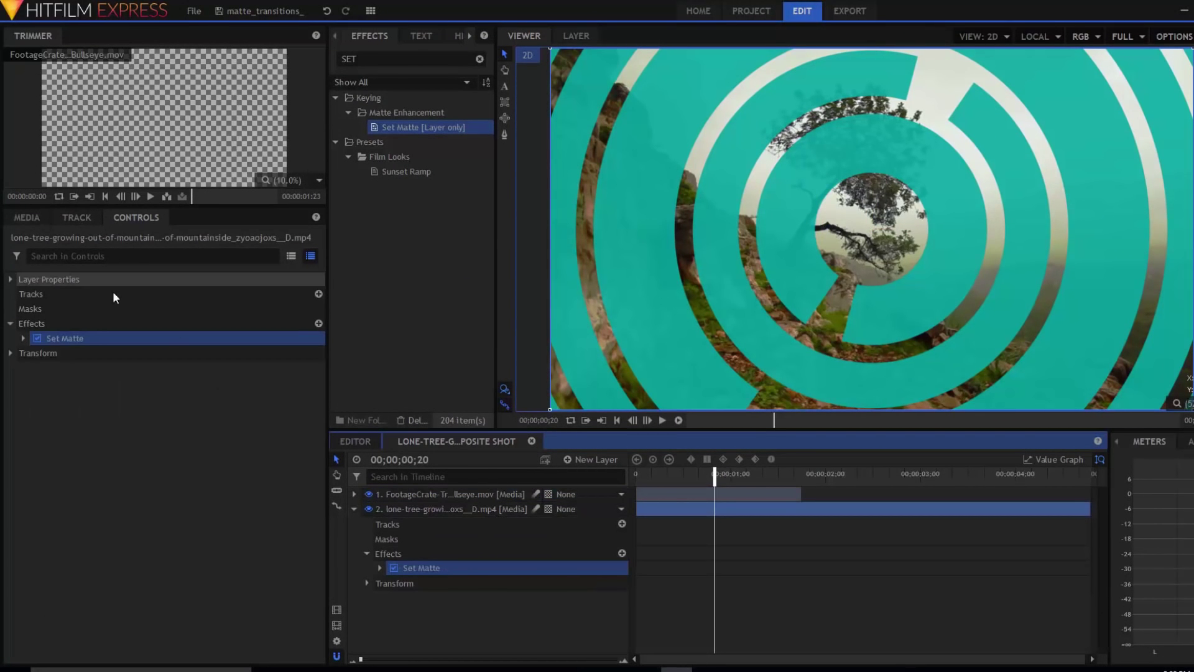
pyautogui.click(22, 338)
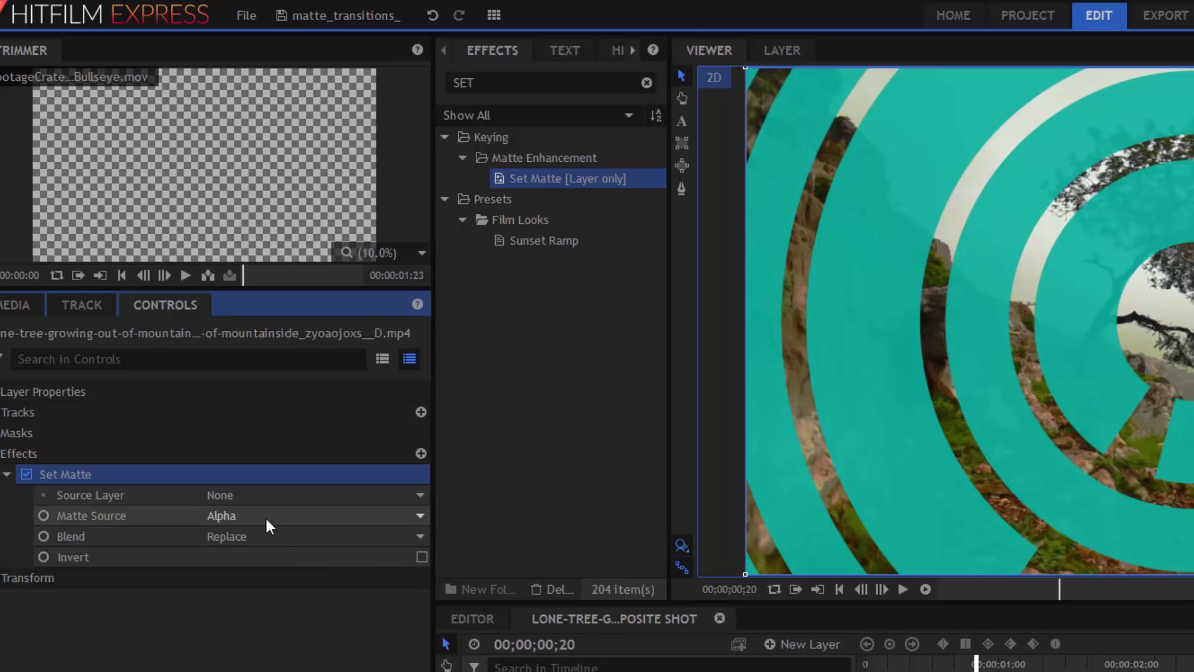
# Step: Set the Set Matte source layer to the FootageCrate Bullseye matte and hide the Bullseye matte layer
pyautogui.click(234, 501)
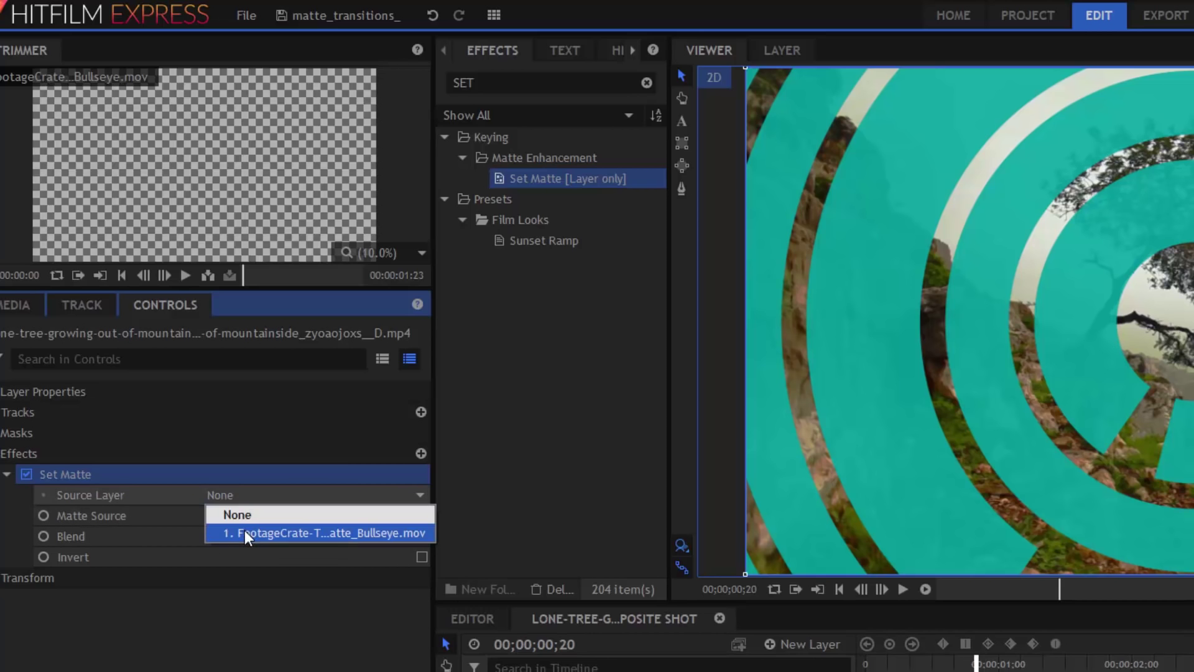
pyautogui.click(244, 530)
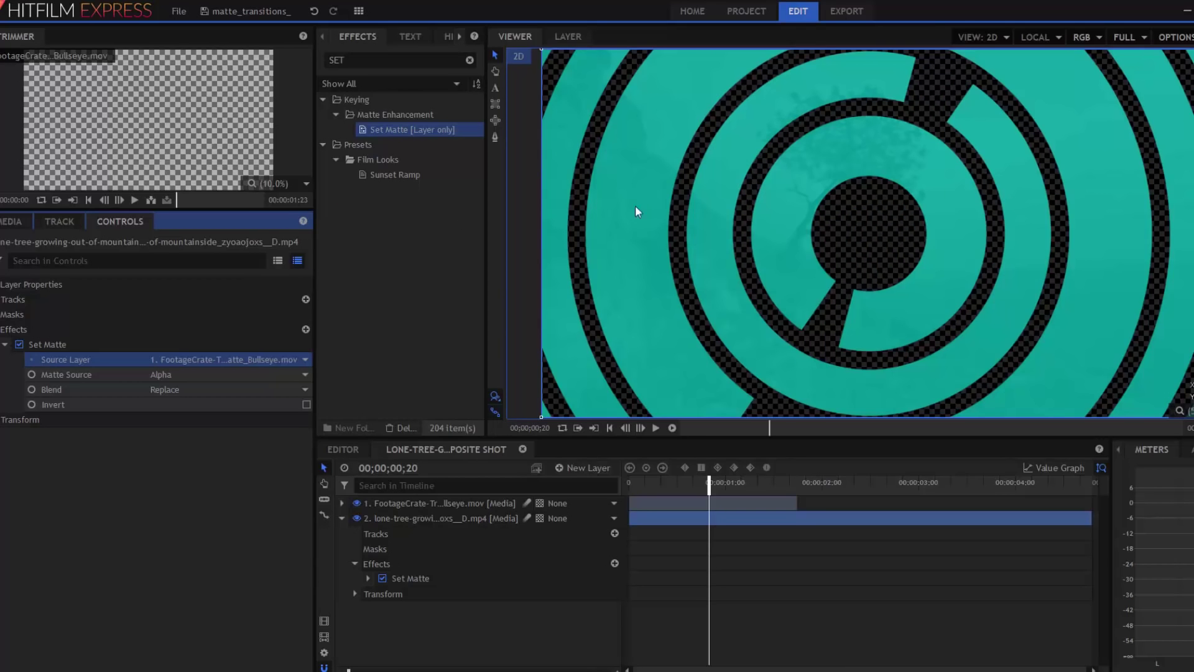
pyautogui.click(357, 505)
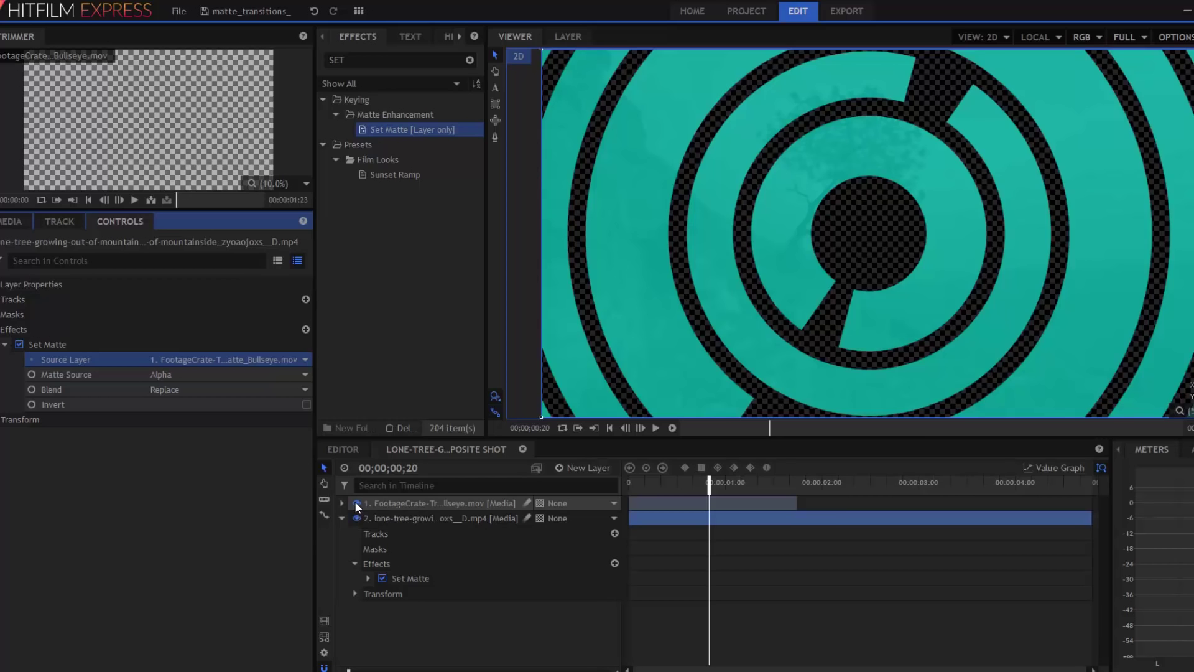
# Step: Return to the first frame and play back the composite shot to check the matte transition
pyautogui.press('space')
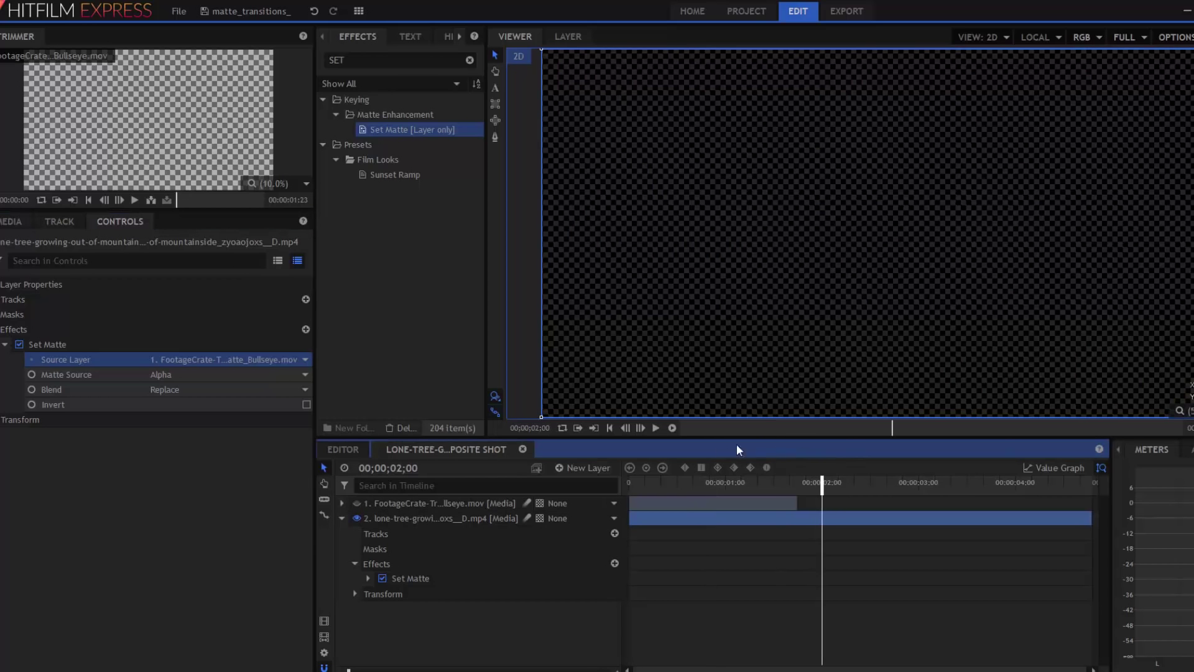
pyautogui.moveTo(633, 479); pyautogui.dragTo(567, 466)
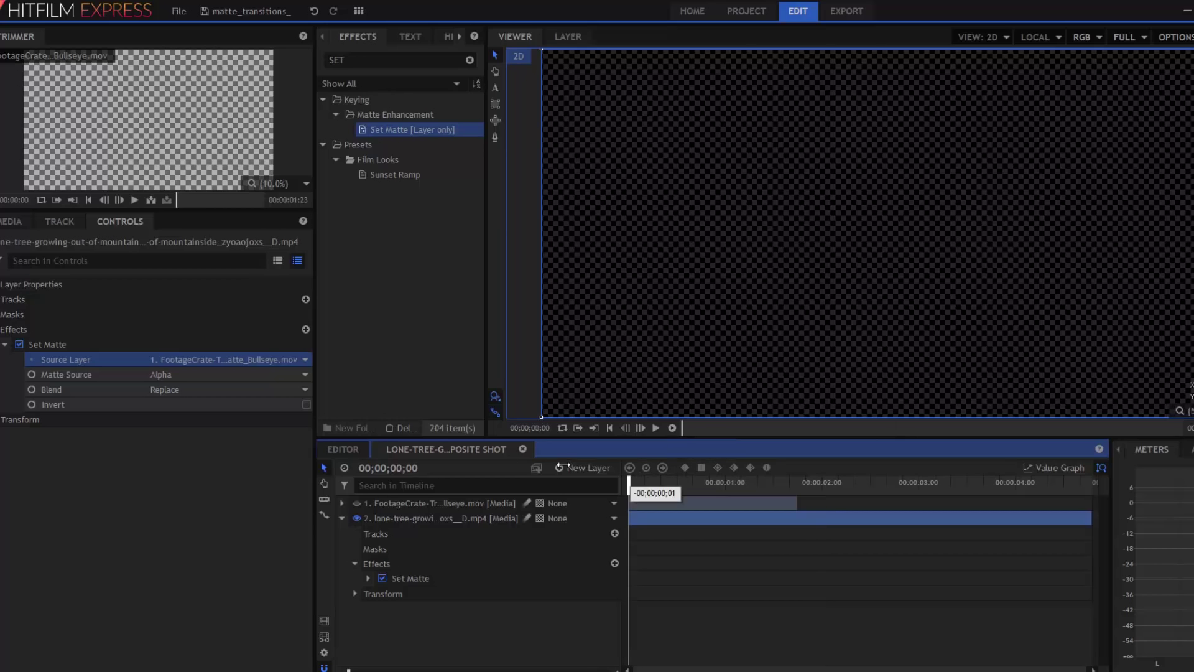
pyautogui.click(672, 429)
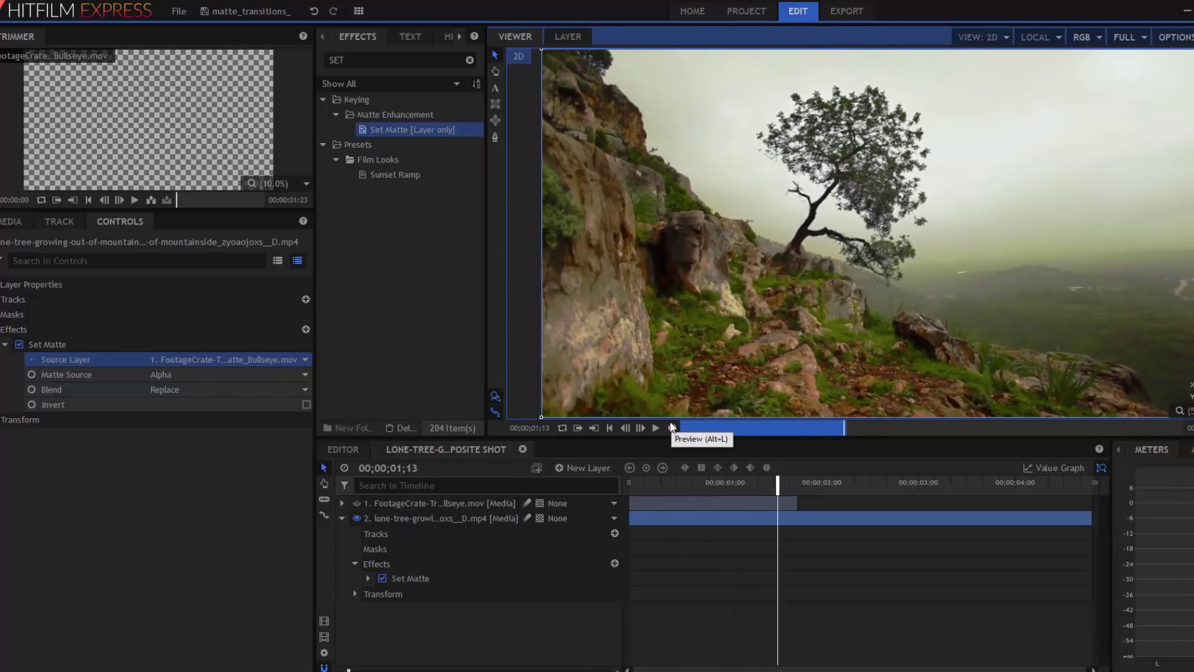
pyautogui.click(657, 429)
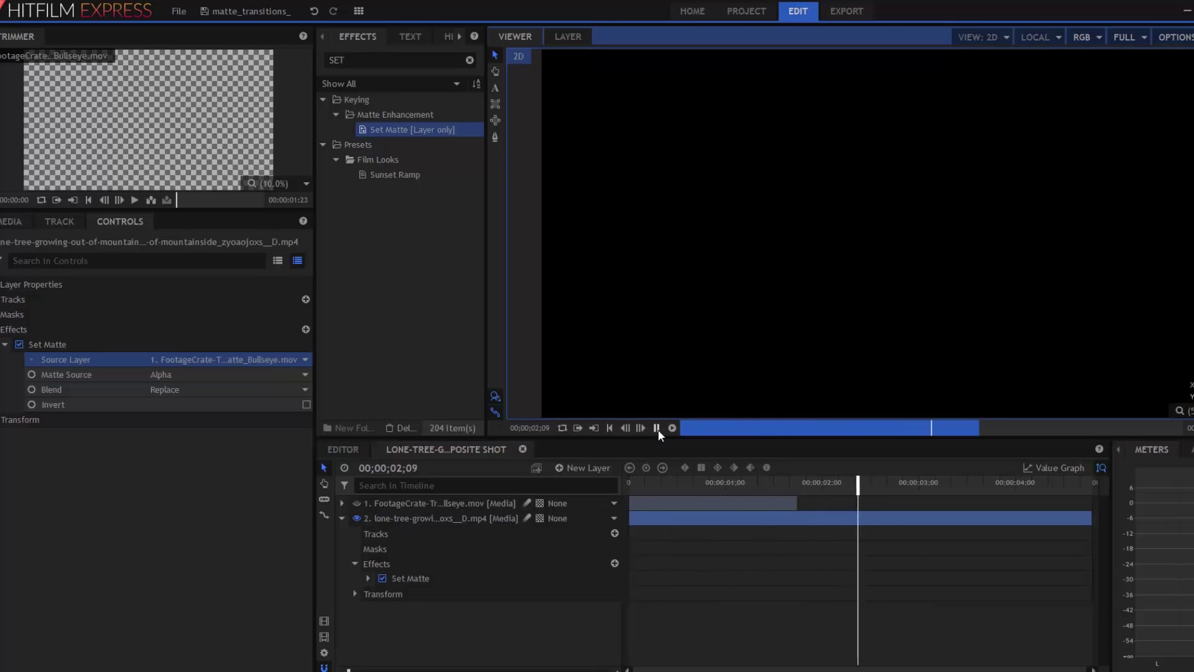
pyautogui.click(658, 429)
# Step: Compare the frames before and after the Bullseye matte layer ends, checking 00;00;01;16, 00;00;02;20 and 00;00;01;18
pyautogui.moveTo(783, 481); pyautogui.dragTo(790, 483)
pyautogui.click(769, 504)
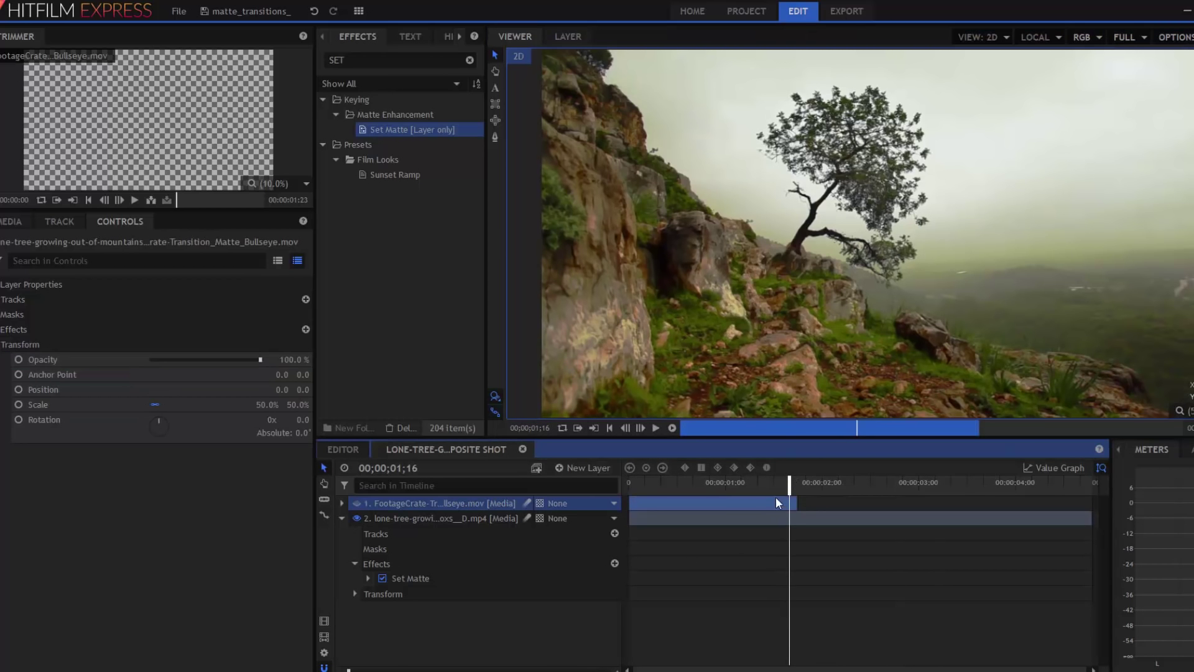
pyautogui.moveTo(789, 482); pyautogui.dragTo(902, 482)
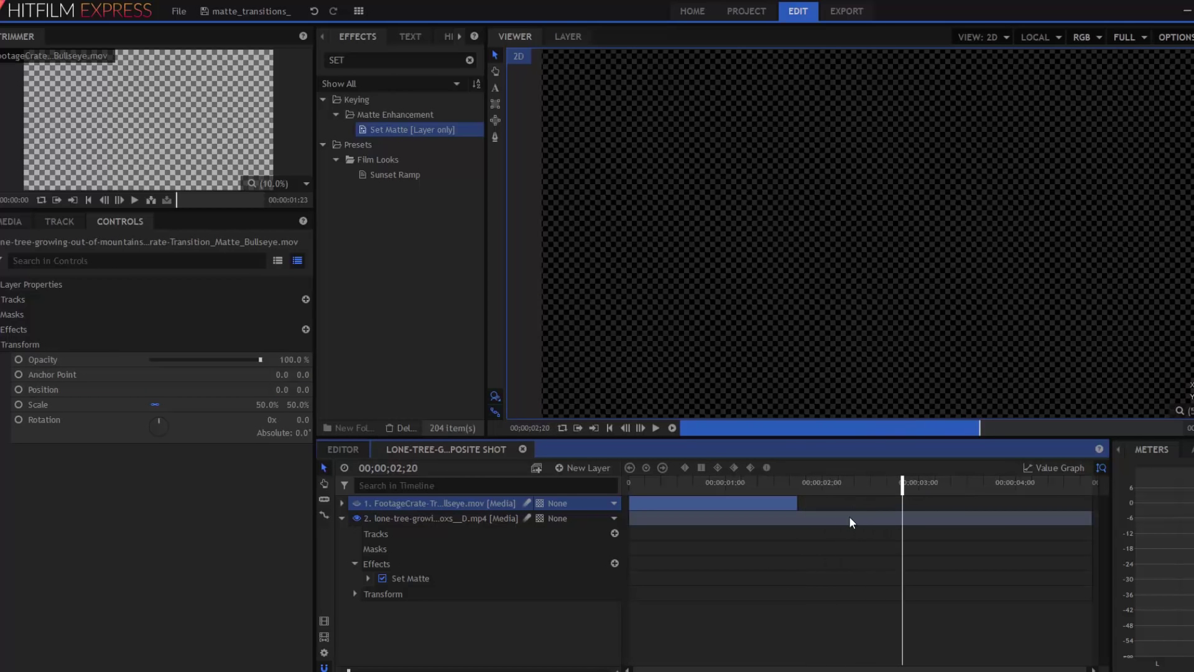
pyautogui.click(857, 521)
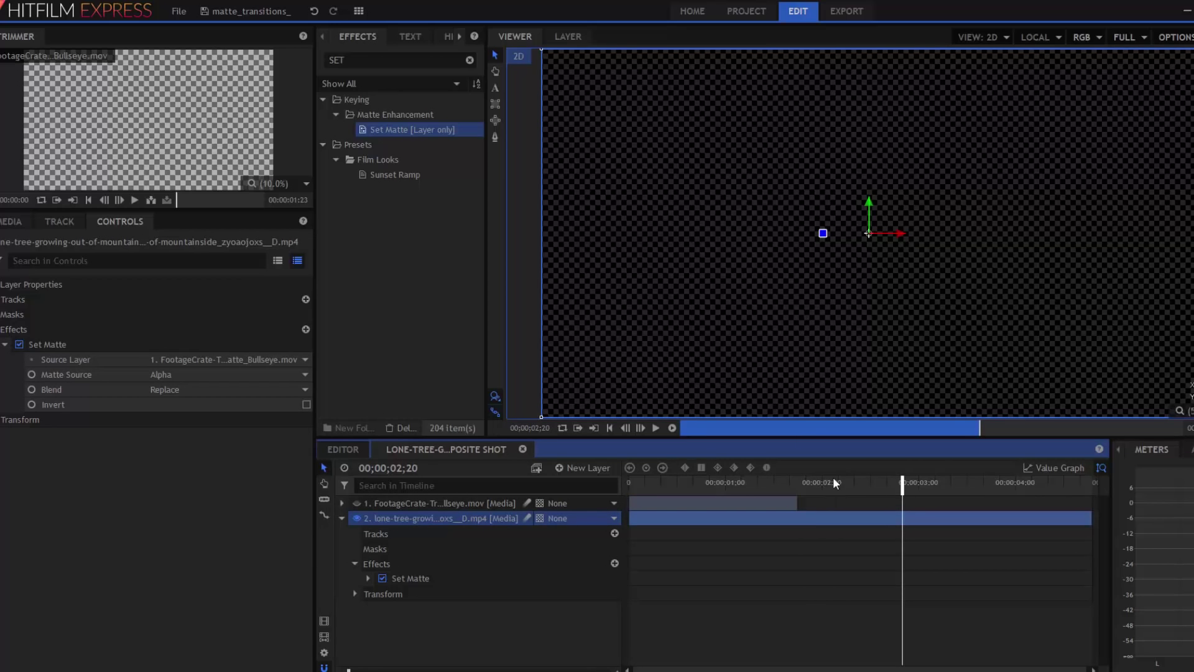
pyautogui.click(798, 489)
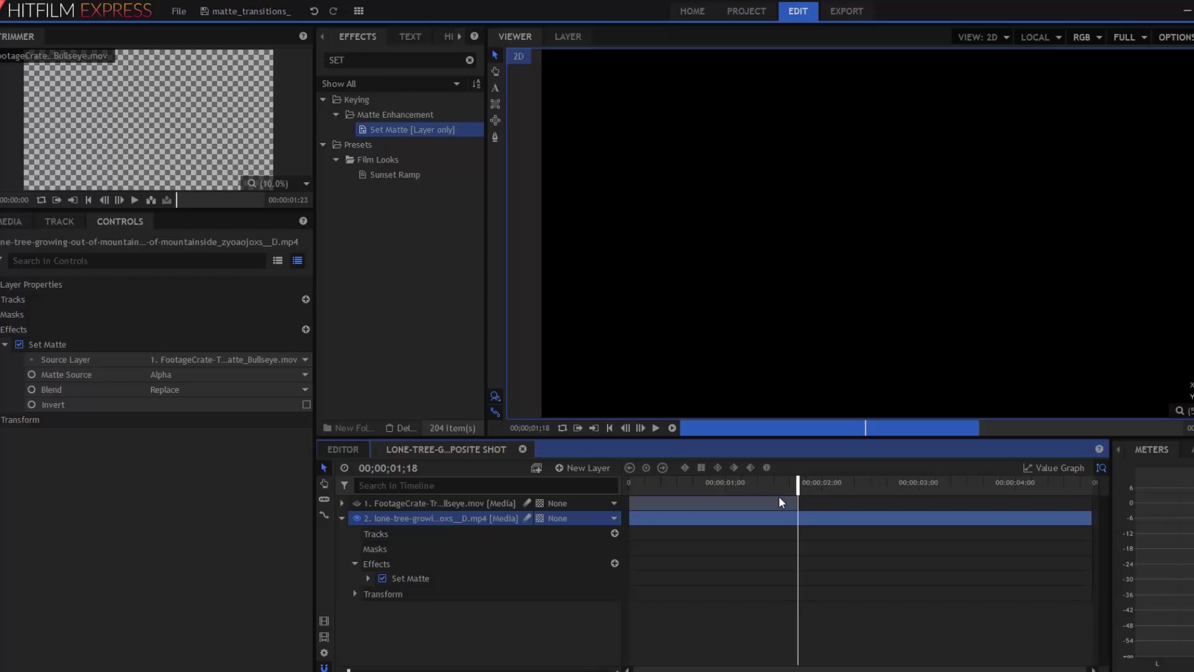
# Step: Duplicate the lone-tree layer, trim the copy to start where the Bullseye matte ends, and remove its Set Matte effect
pyautogui.moveTo(640, 488); pyautogui.dragTo(625, 488)
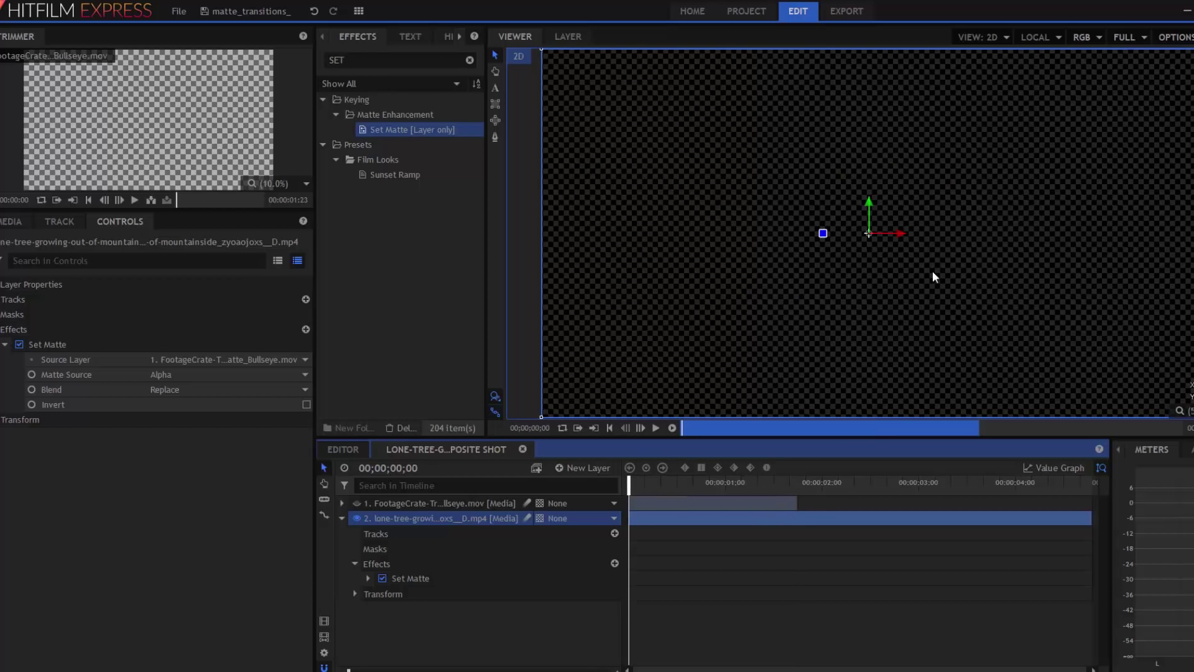
pyautogui.click(341, 519)
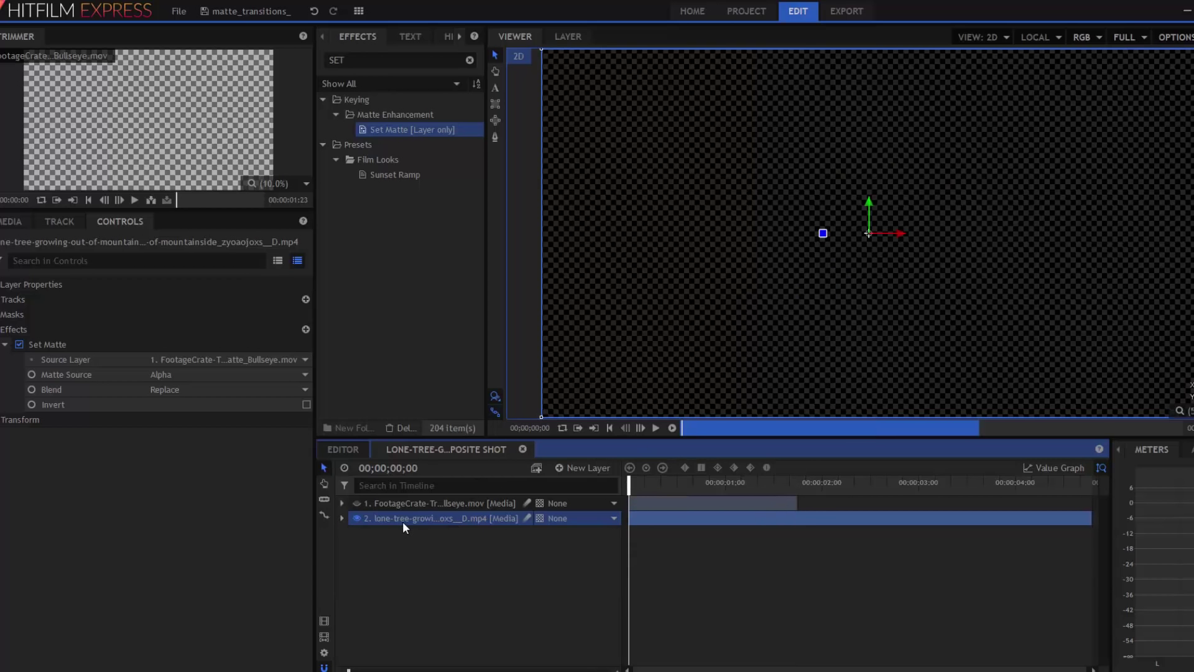
pyautogui.hotkey('ctrl', 'd')
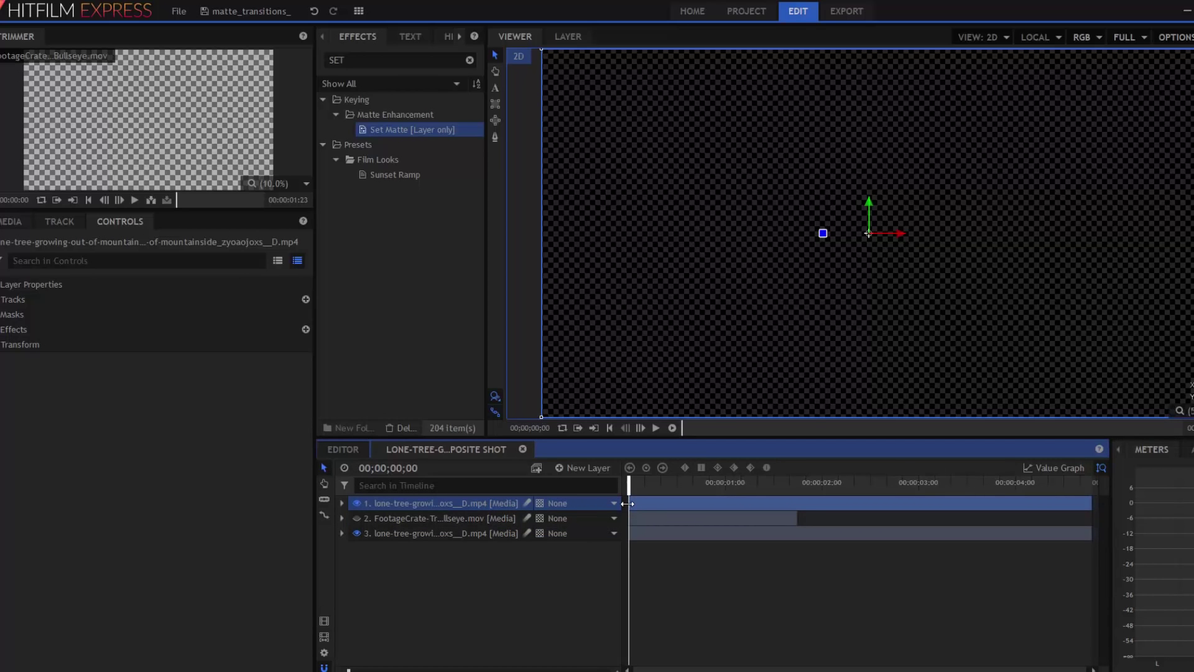
pyautogui.moveTo(627, 503); pyautogui.dragTo(802, 520)
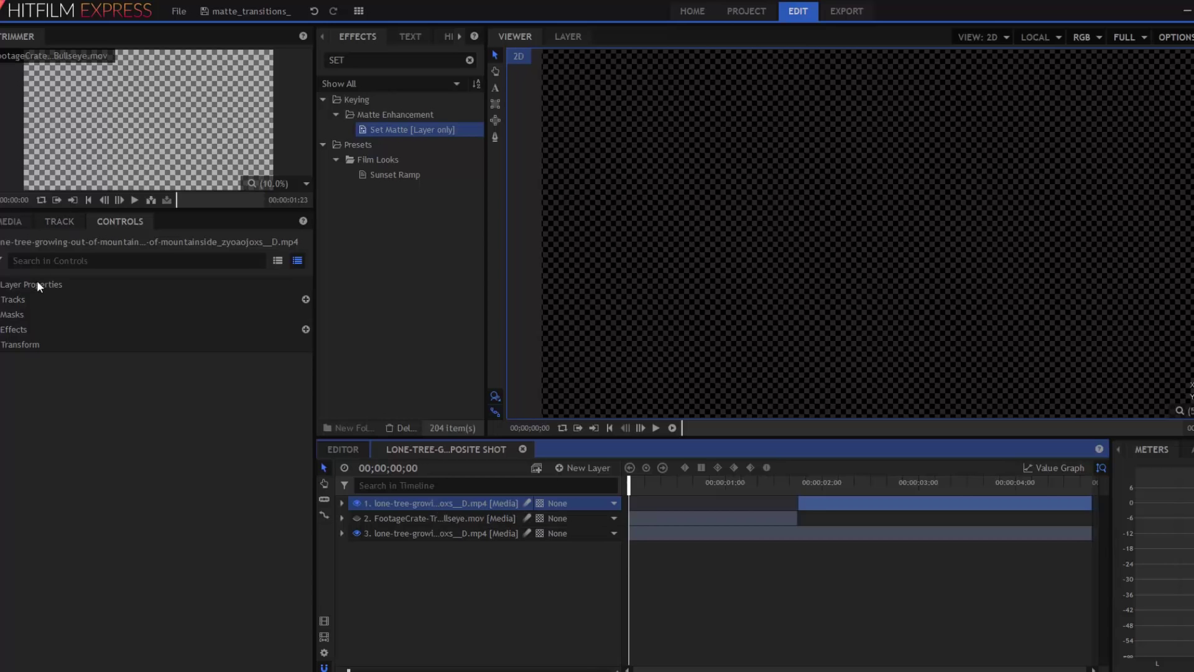
pyautogui.click(0, 329)
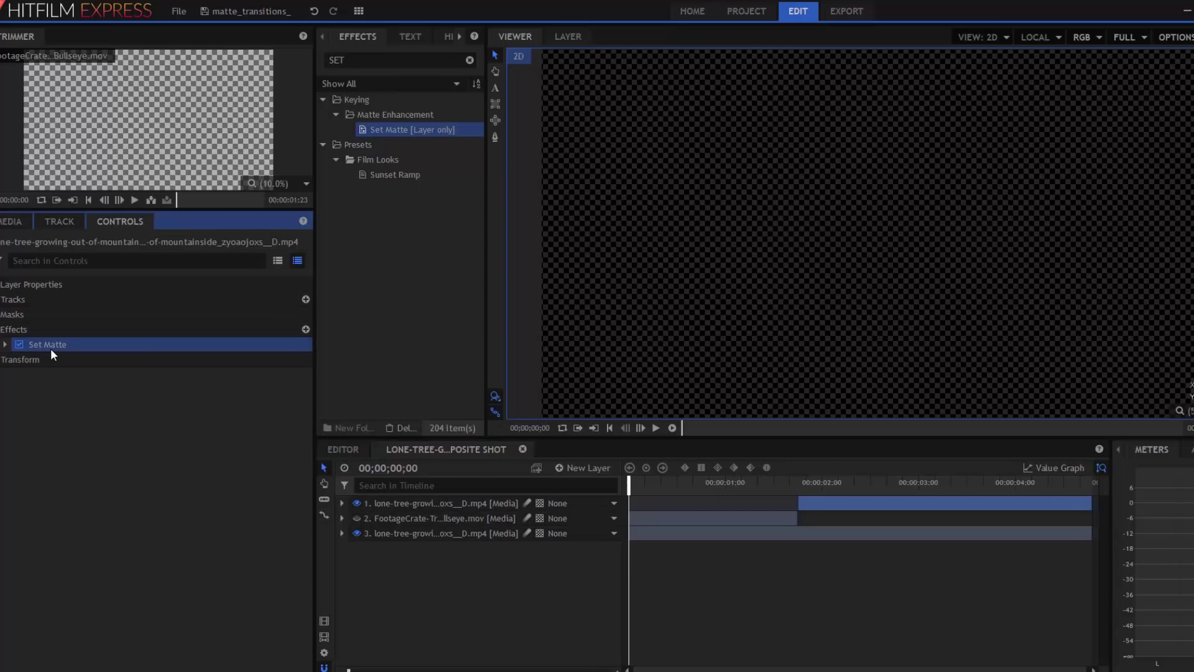
pyautogui.press('Delete')
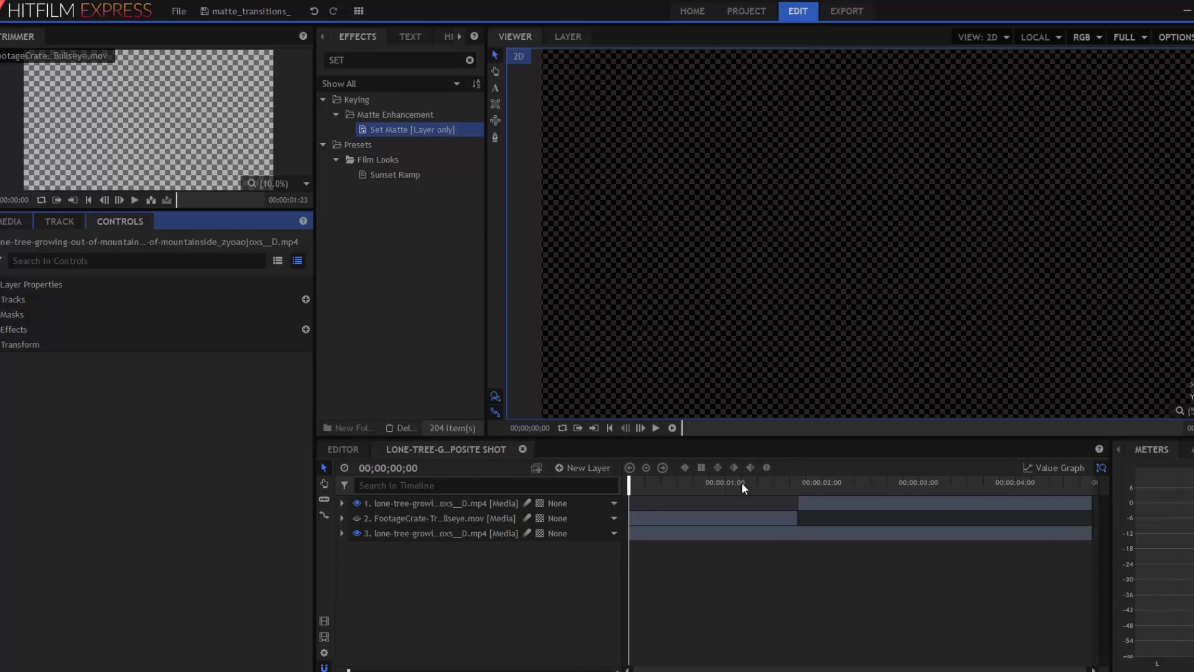
# Step: Preview the composite shot from the start and delete the trimmed copy of the lone-tree layer
pyautogui.click(673, 428)
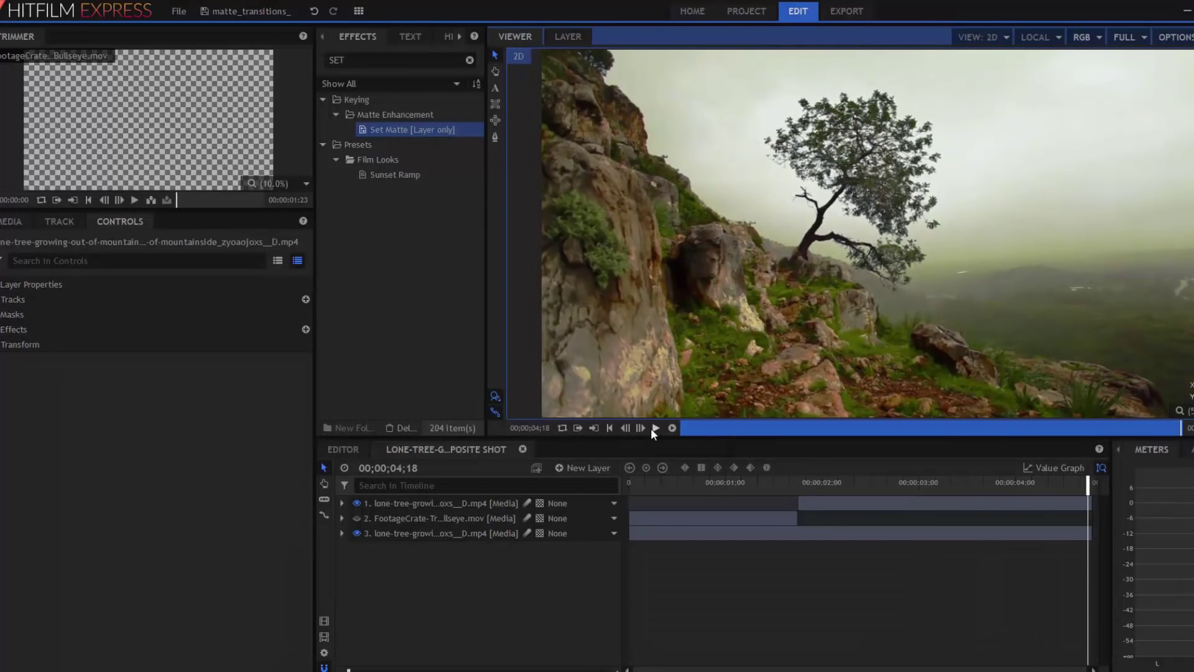
pyautogui.click(653, 428)
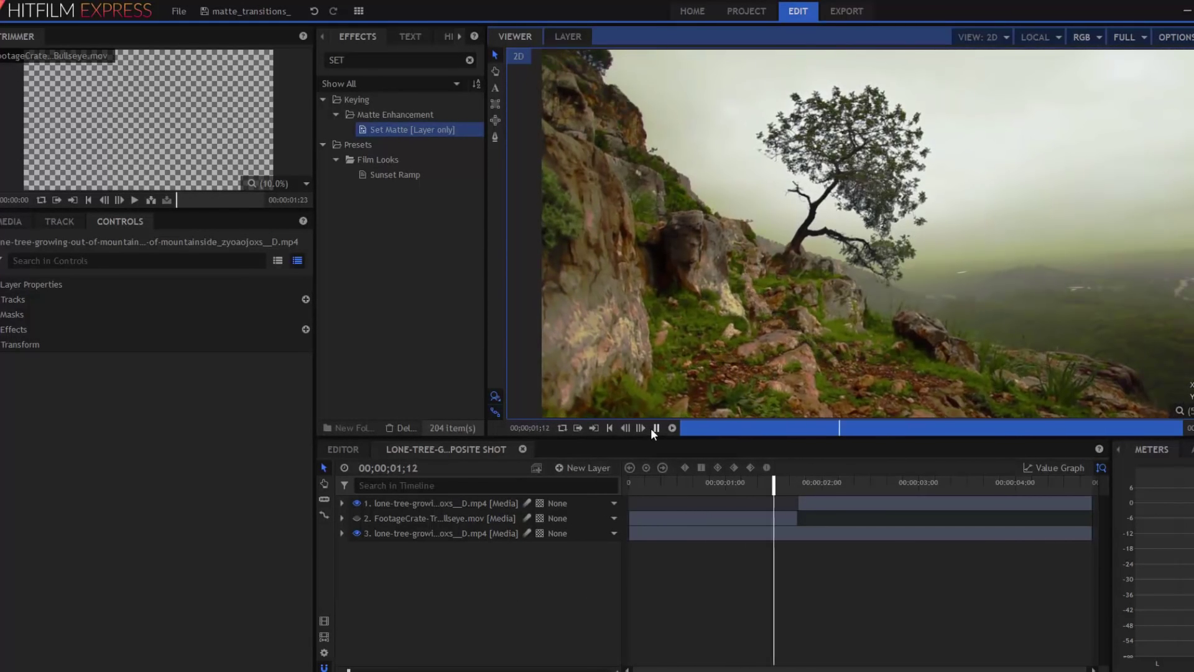
pyautogui.click(1070, 502)
pyautogui.press('Delete')
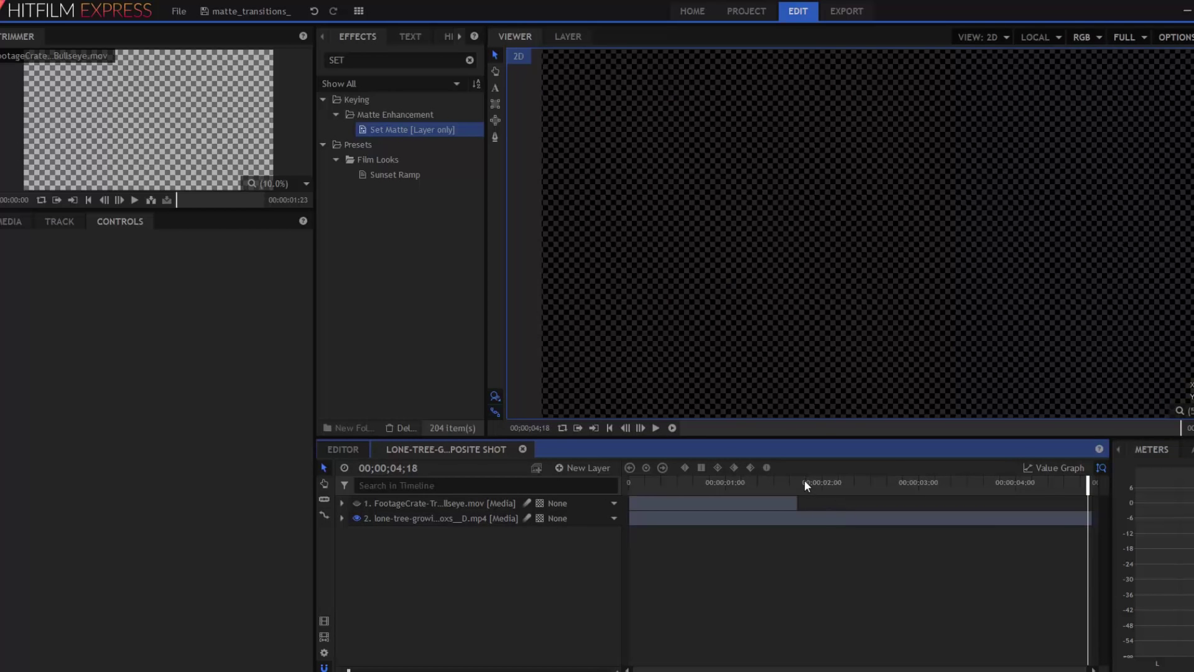
# Step: Keyframe the lone-tree layer's Set Matte Blend as Replace at 00;00;01;17 and Add at 00;00;01;18
pyautogui.click(802, 479)
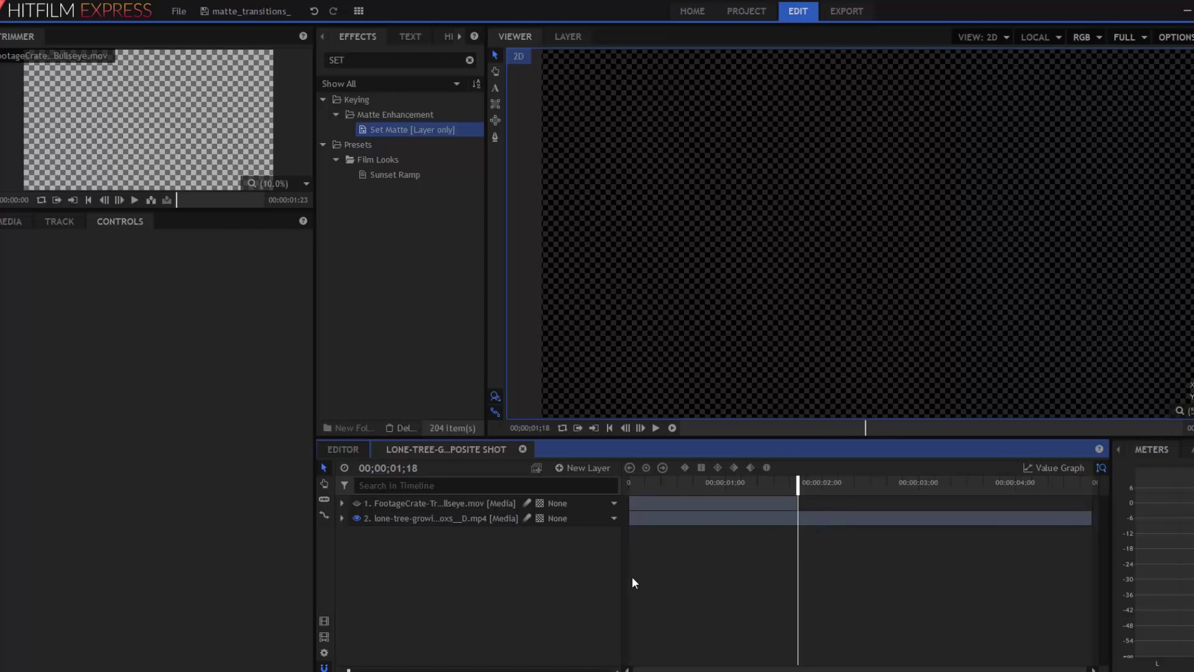
pyautogui.press('Left')
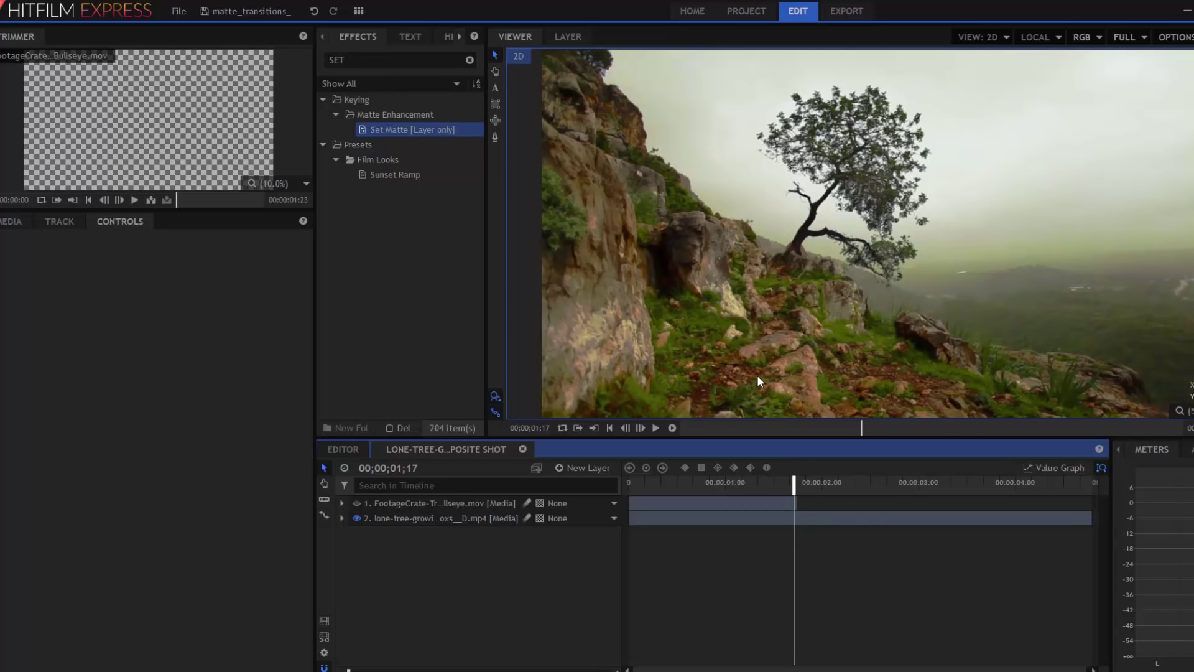
pyautogui.click(431, 518)
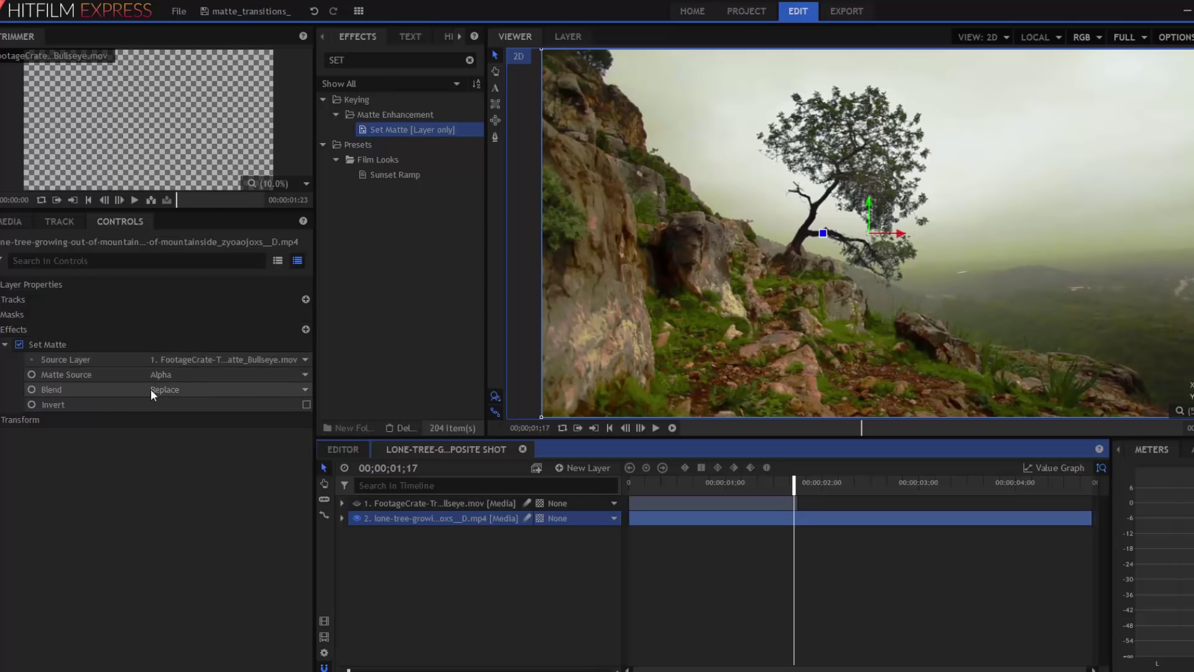
pyautogui.click(31, 390)
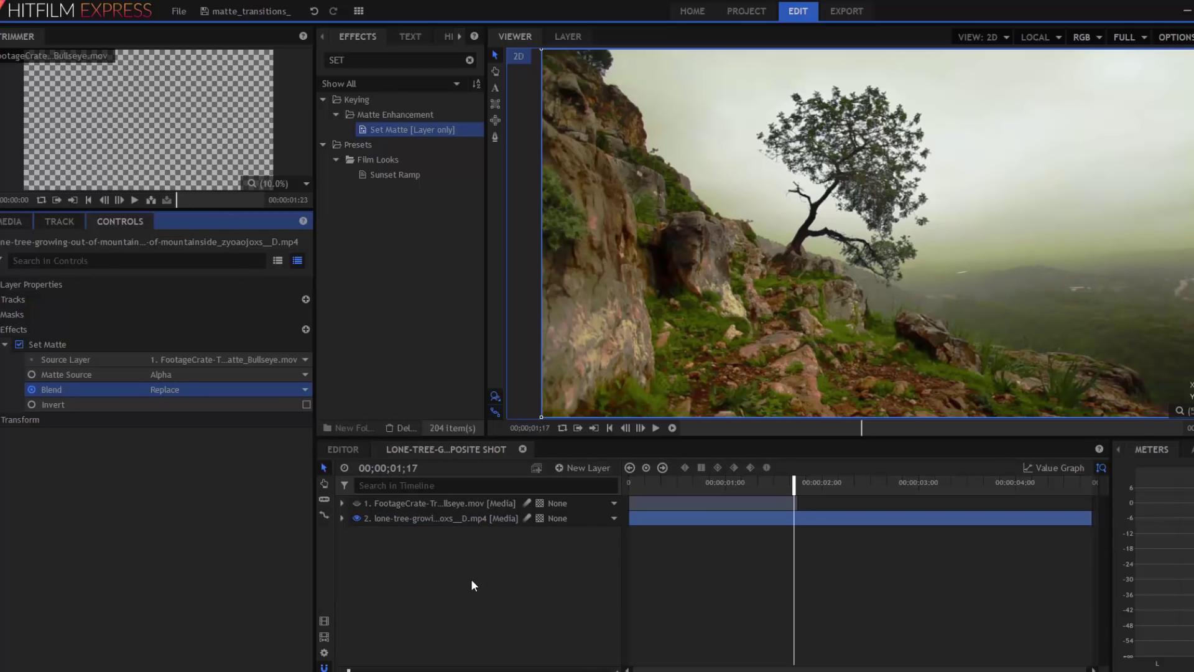
pyautogui.press('Right')
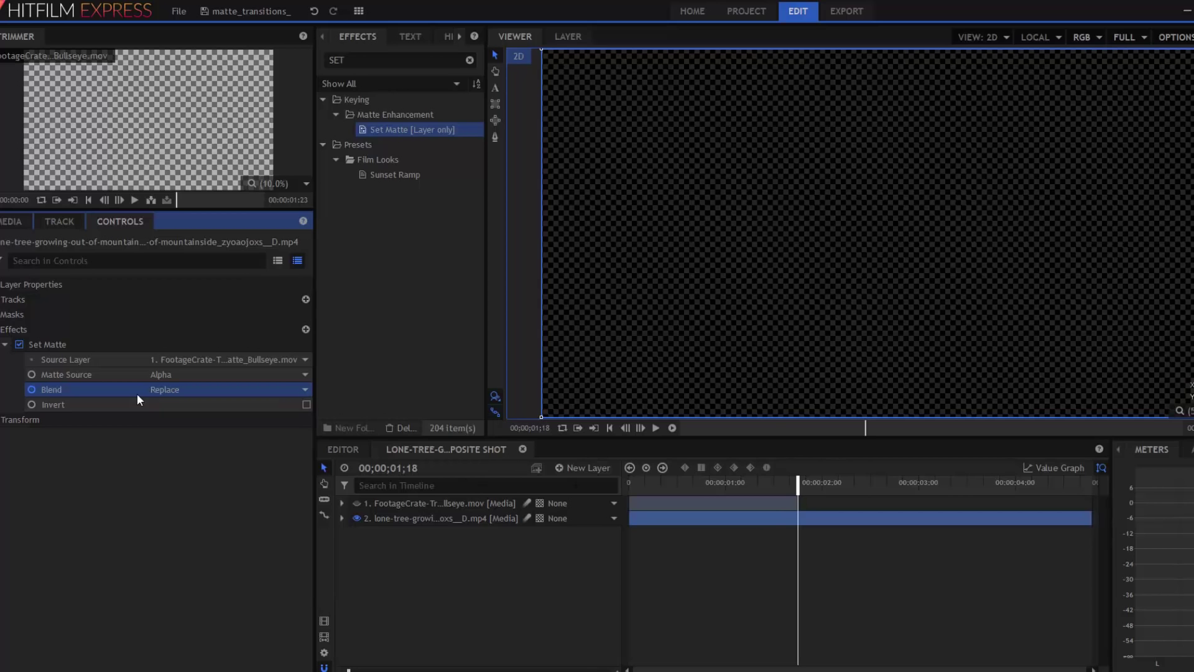
pyautogui.click(170, 389)
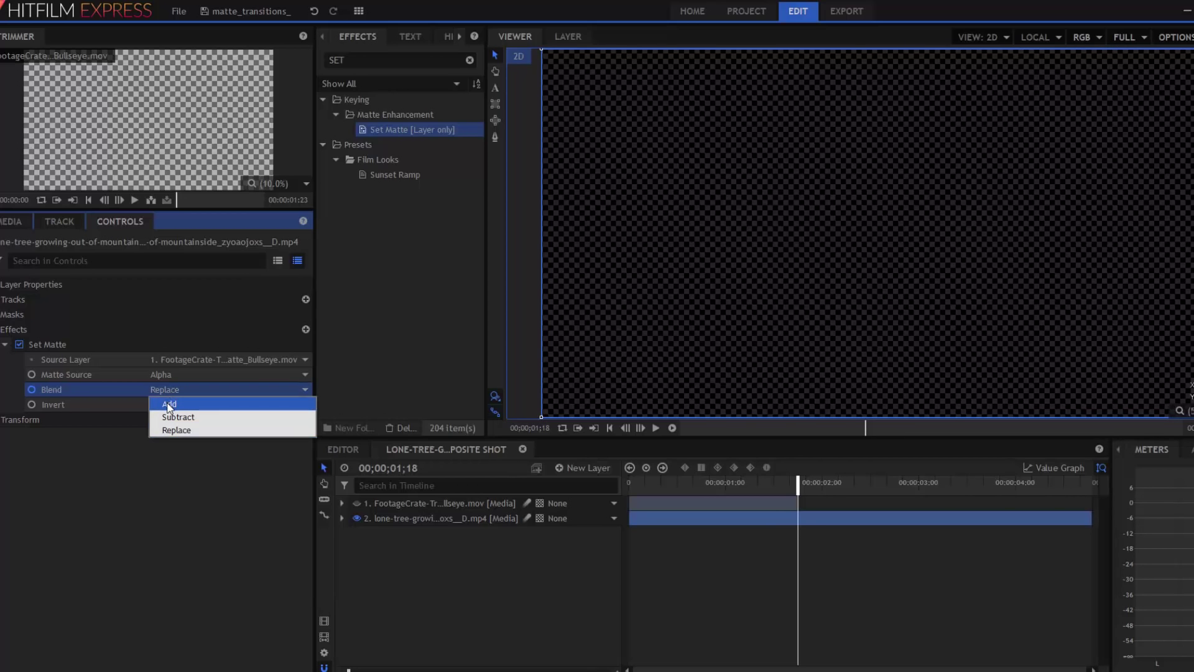
pyautogui.click(170, 403)
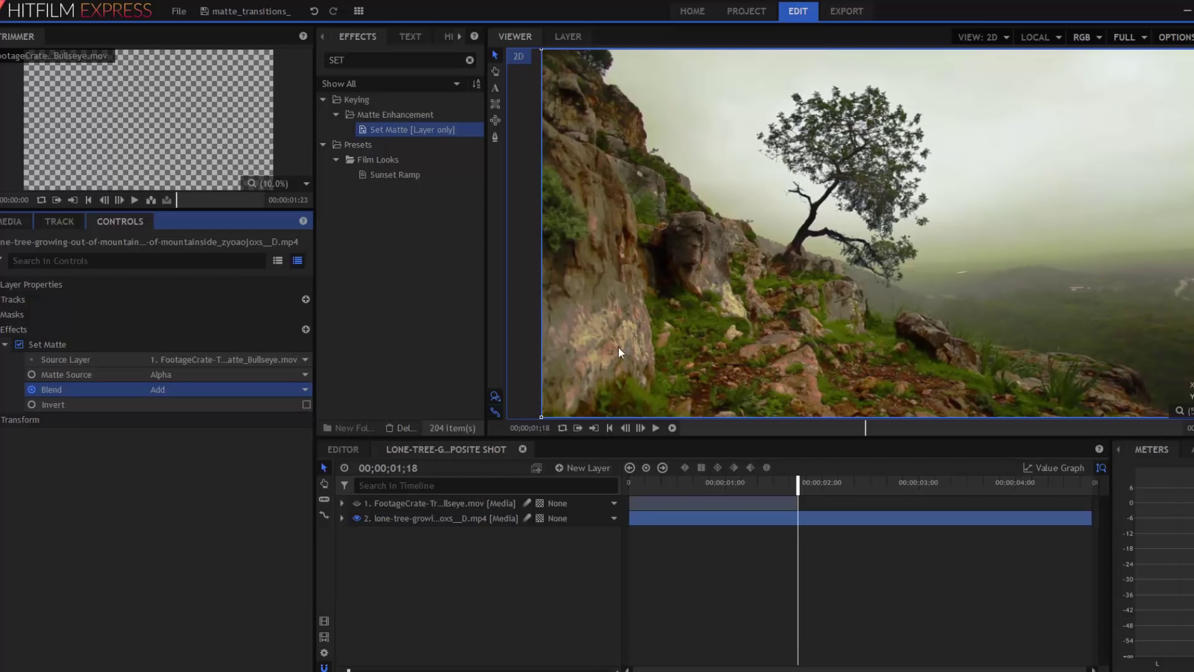
# Step: Preview the composite shot from frame 0 to check the keyframed Set Matte blend
pyautogui.moveTo(661, 485); pyautogui.dragTo(628, 485)
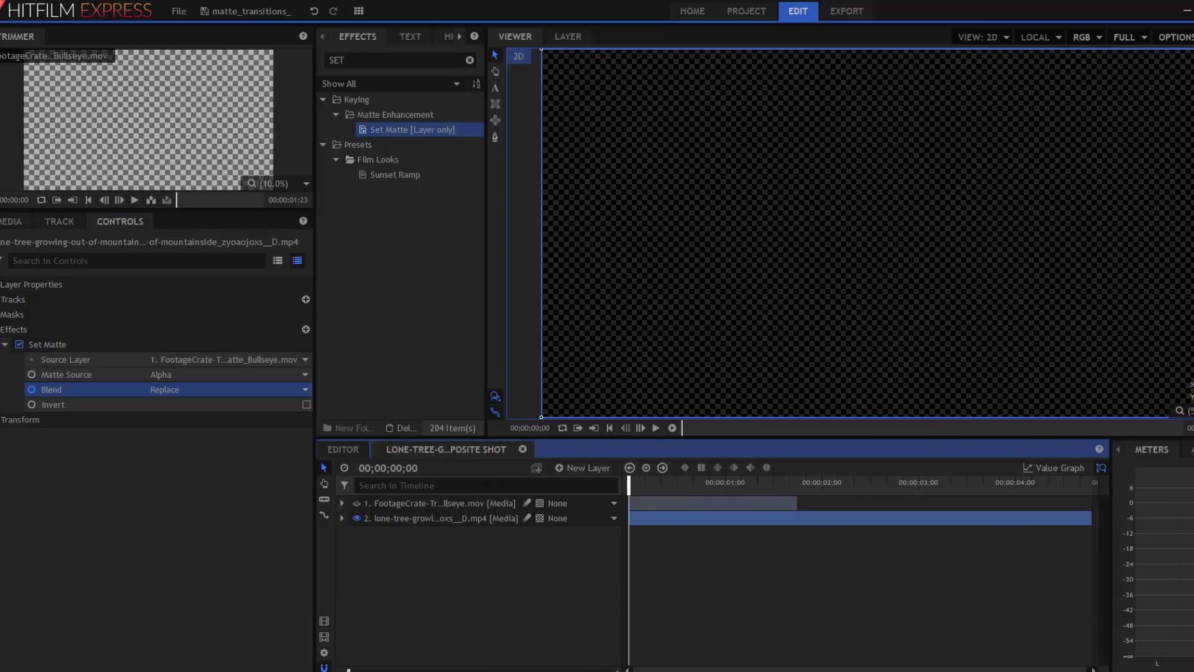
pyautogui.click(671, 427)
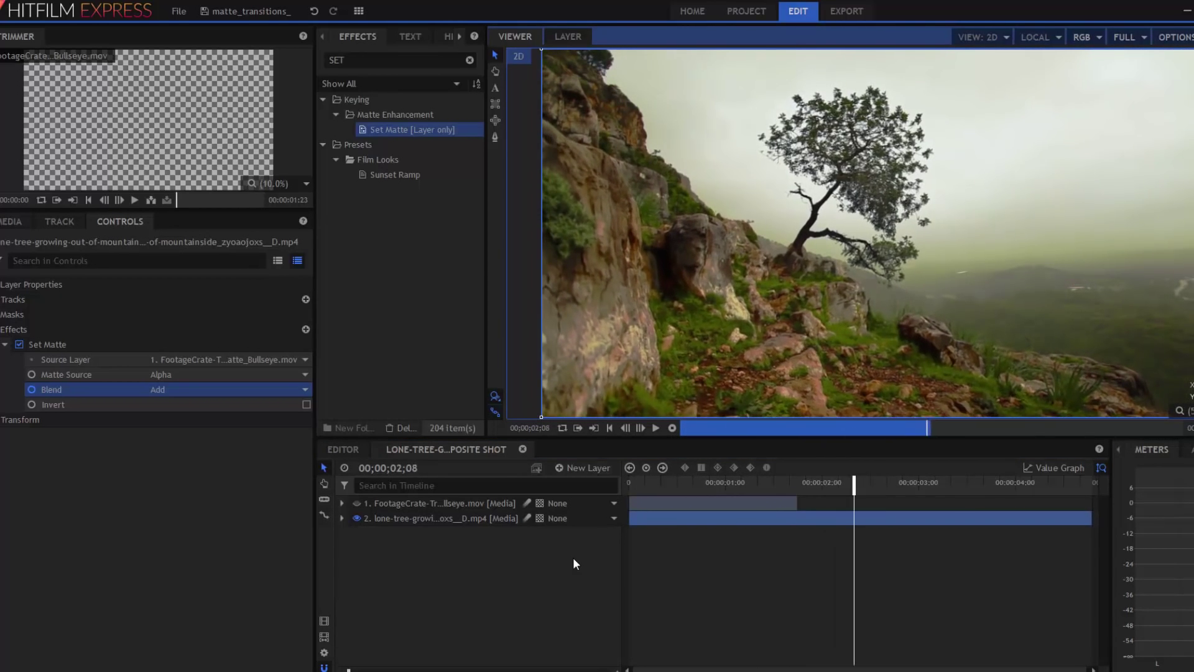
pyautogui.click(658, 424)
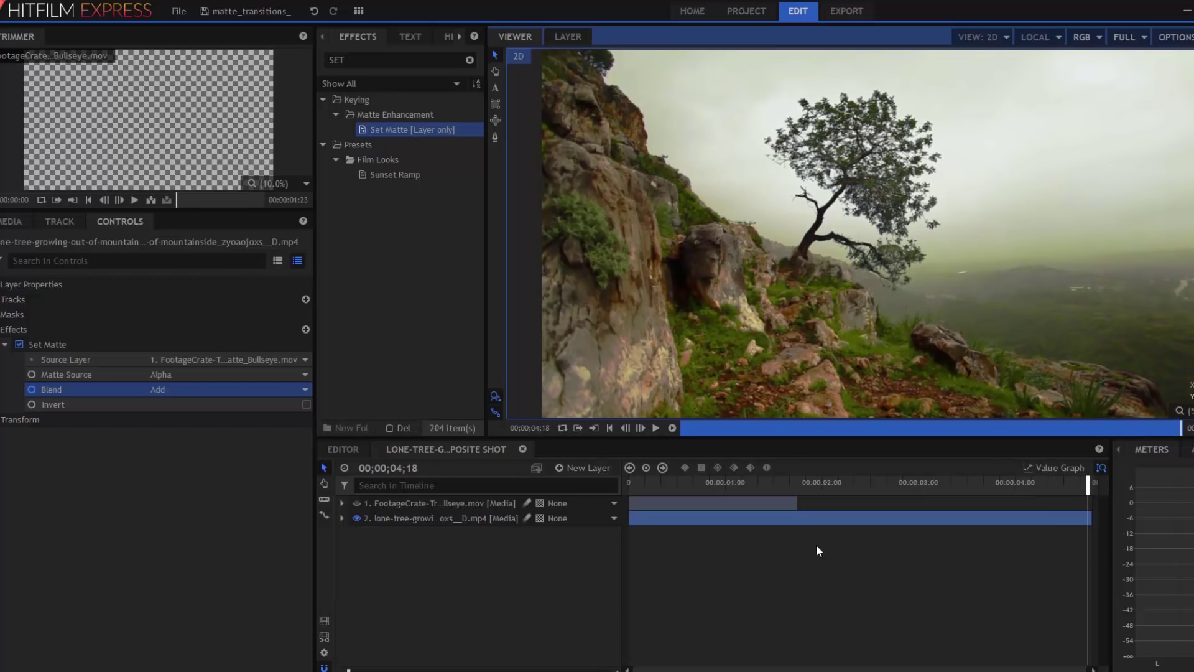
# Step: In the editor sequence, move the composite shot up to Video 2 and extend the wildlife clip's end on Video 1 beneath it
pyautogui.click(344, 449)
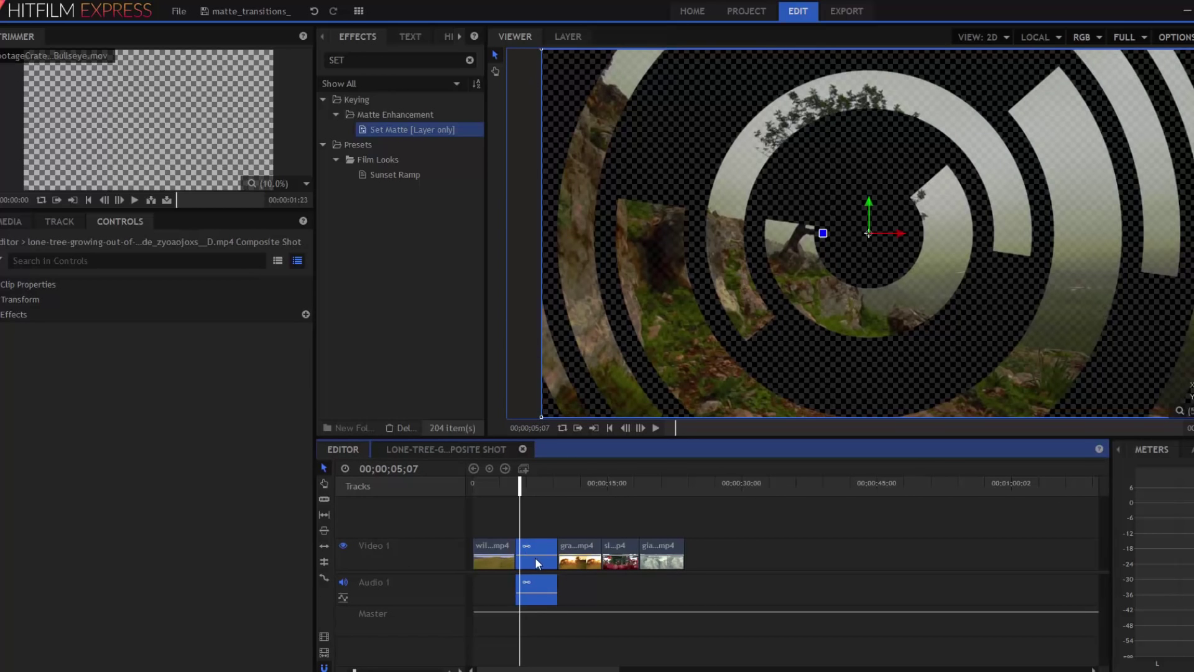
pyautogui.moveTo(538, 547); pyautogui.dragTo(562, 528)
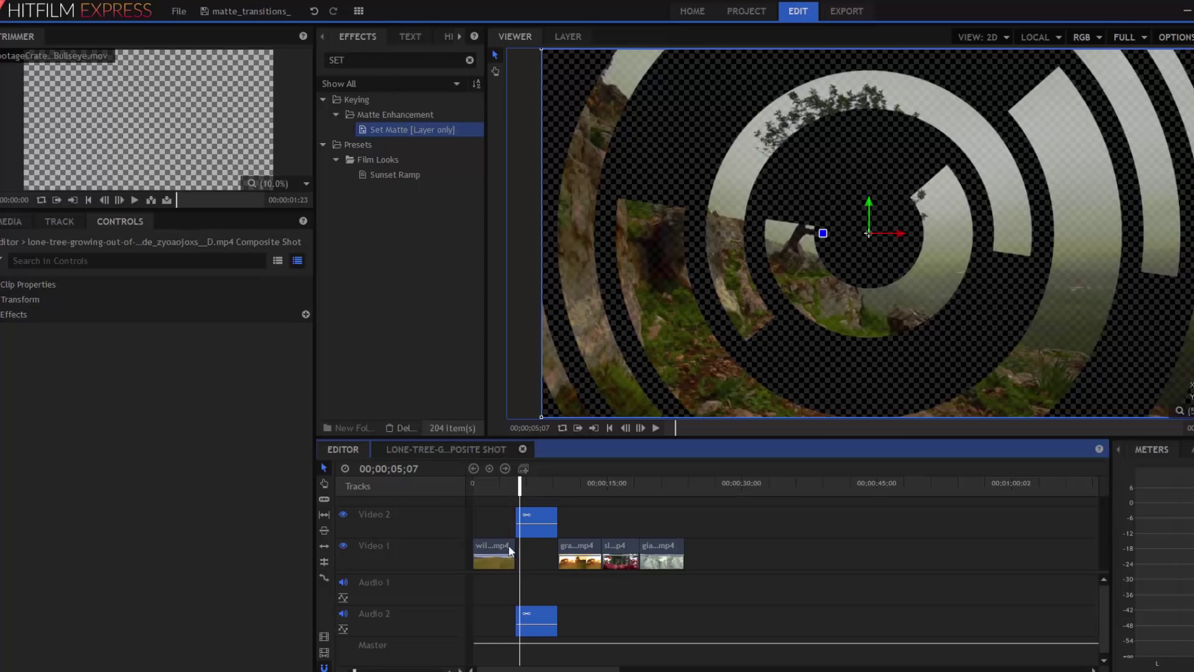
pyautogui.click(497, 562)
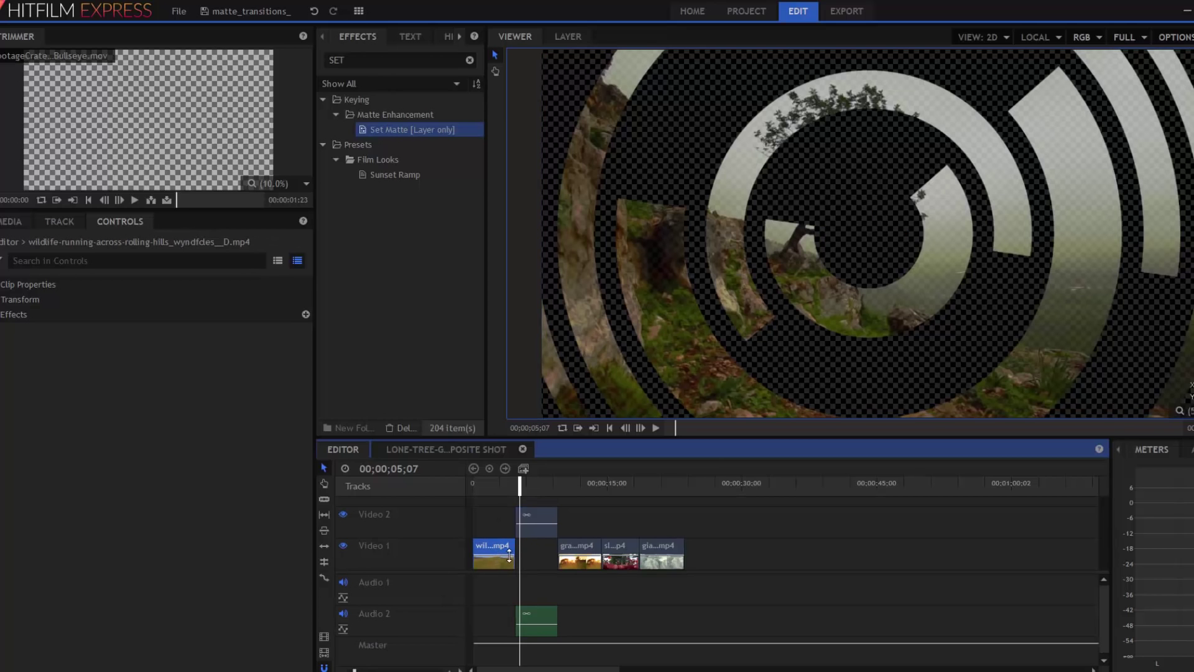
pyautogui.moveTo(518, 552); pyautogui.dragTo(541, 555)
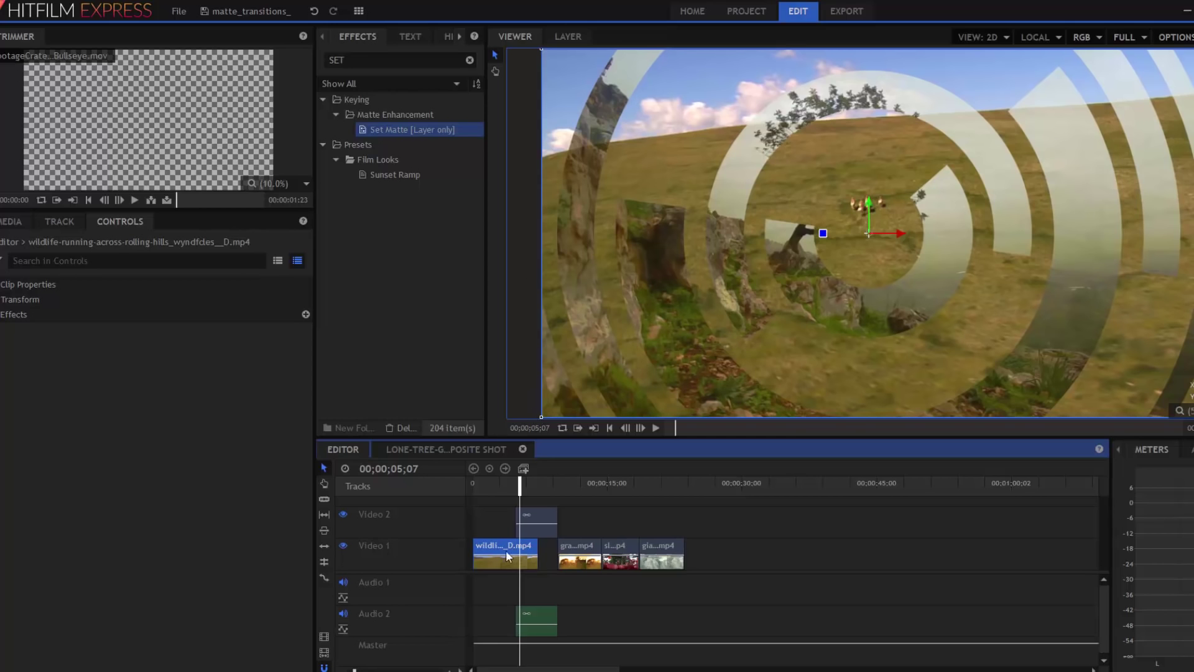
pyautogui.click(538, 522)
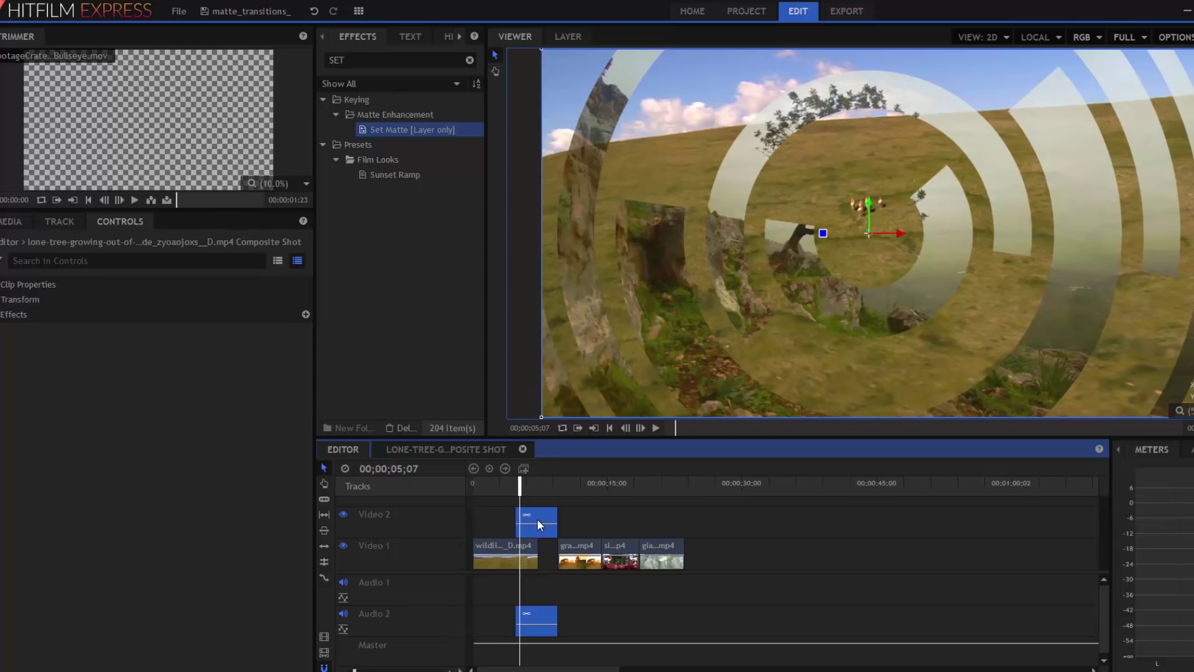
# Step: Set the viewer's playback quality to Quarter and preview the matte transition from 00;00;03;26 in the editor sequence
pyautogui.click(507, 481)
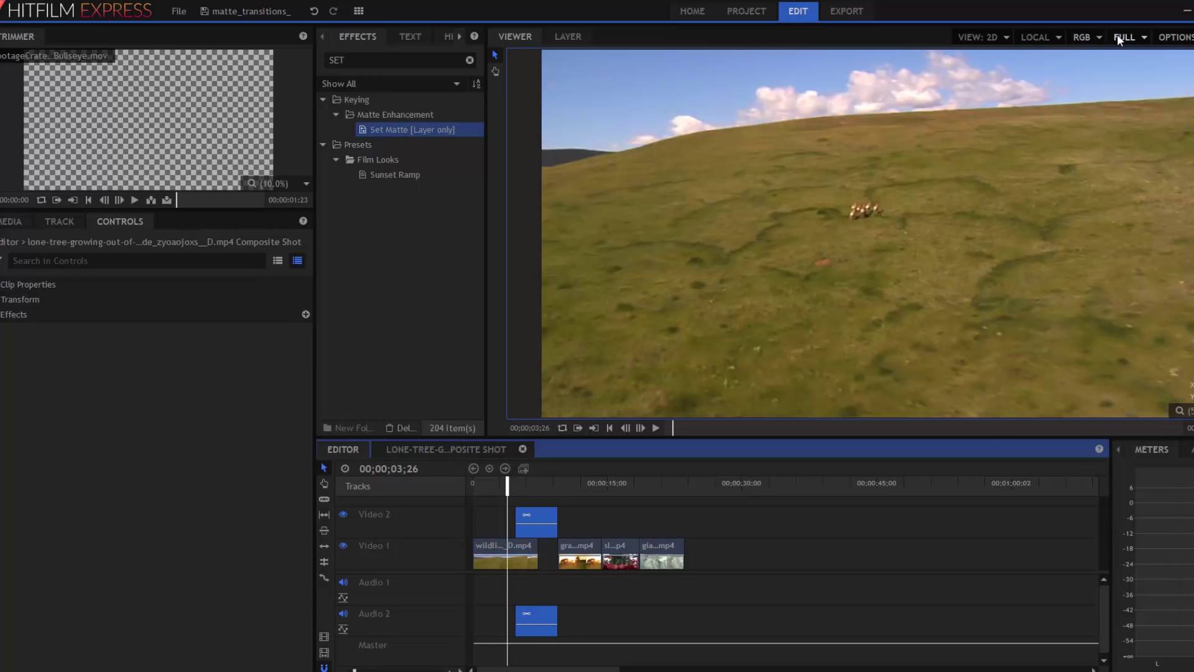
pyautogui.click(1120, 39)
pyautogui.click(1127, 110)
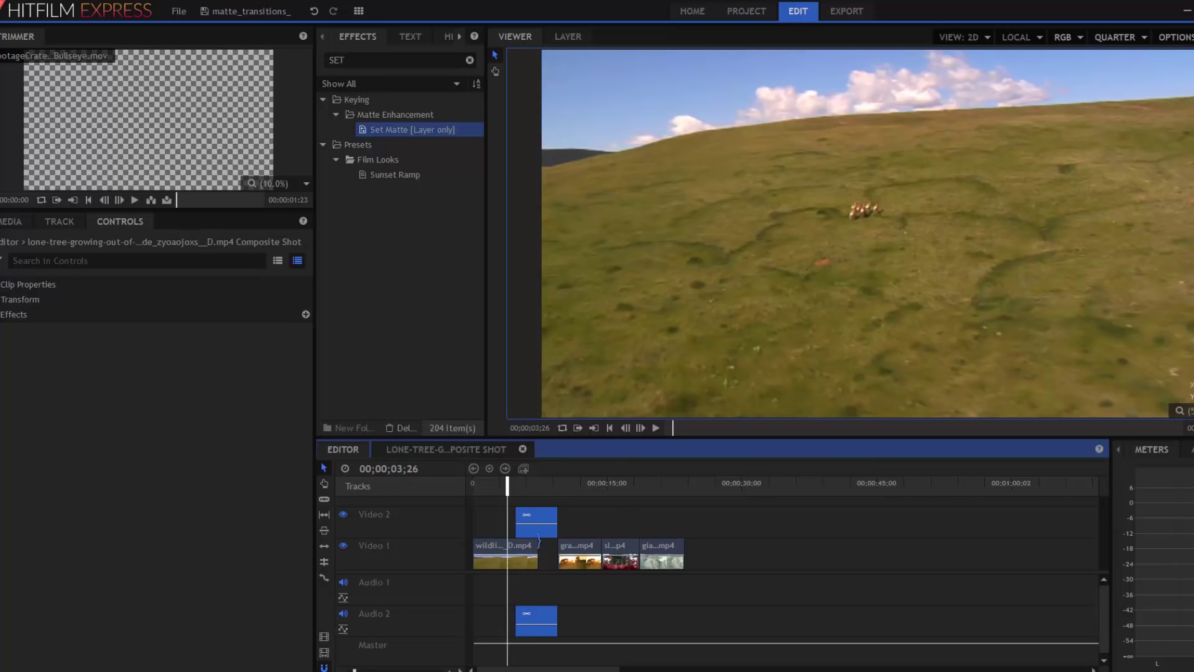
pyautogui.press('space')
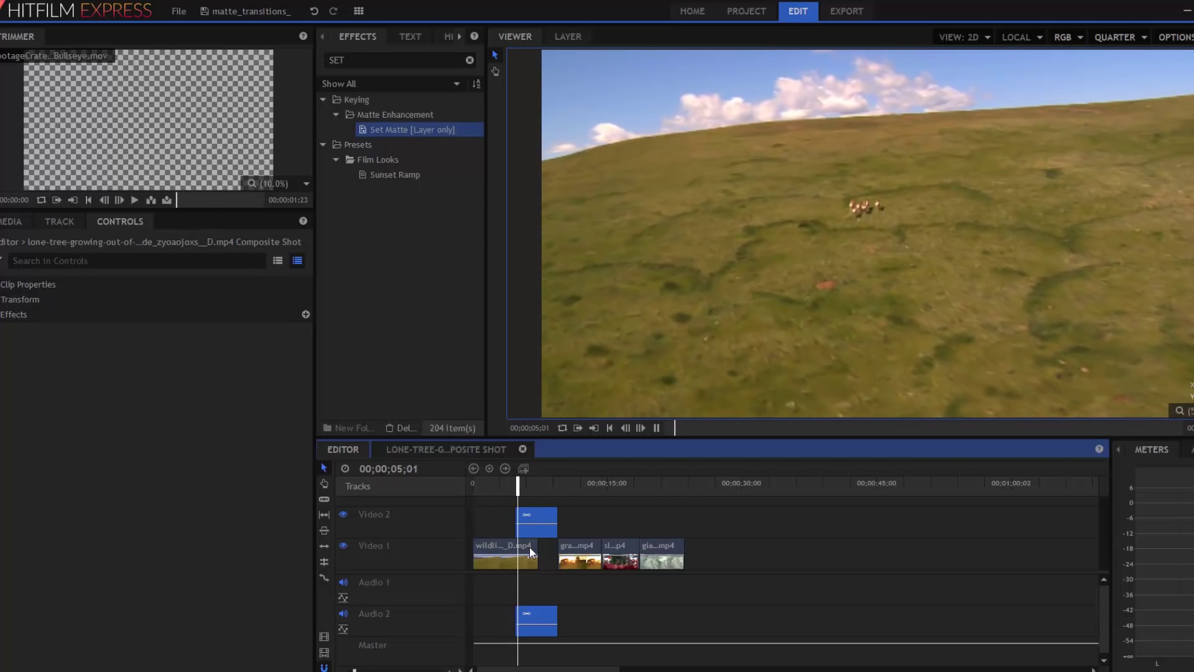
pyautogui.press('space')
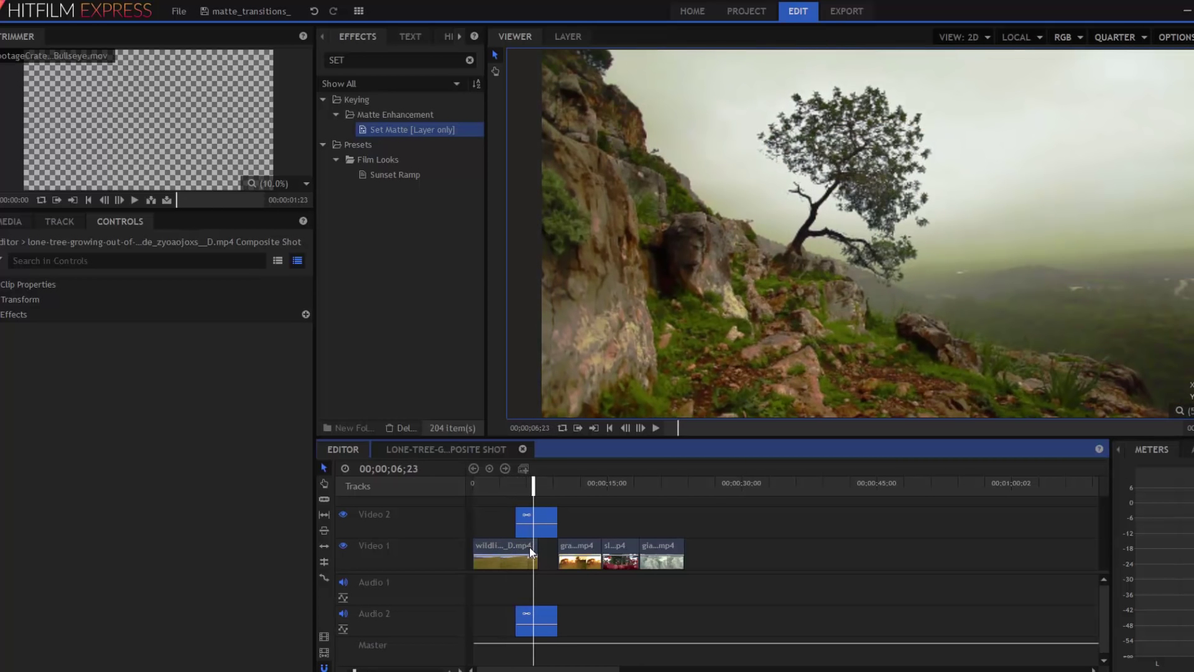
# Step: Make a proxy of the lone-tree composite shot on Video 2, with the playhead parked at 00;00;04;09
pyautogui.click(511, 481)
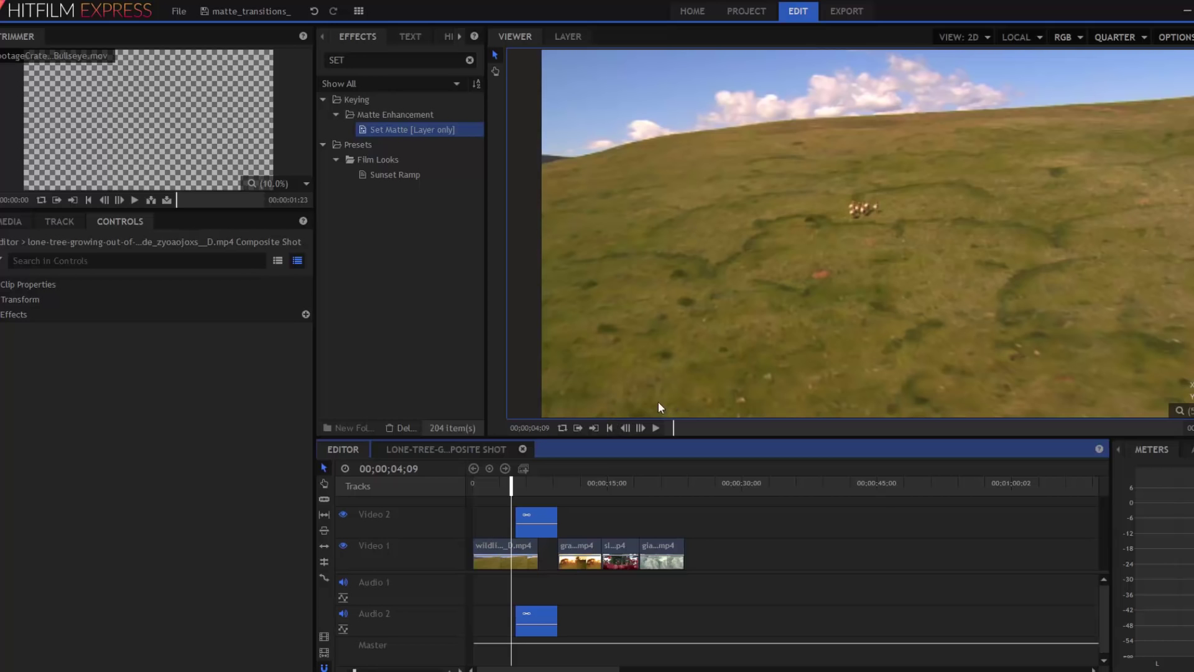
pyautogui.rightClick(540, 520)
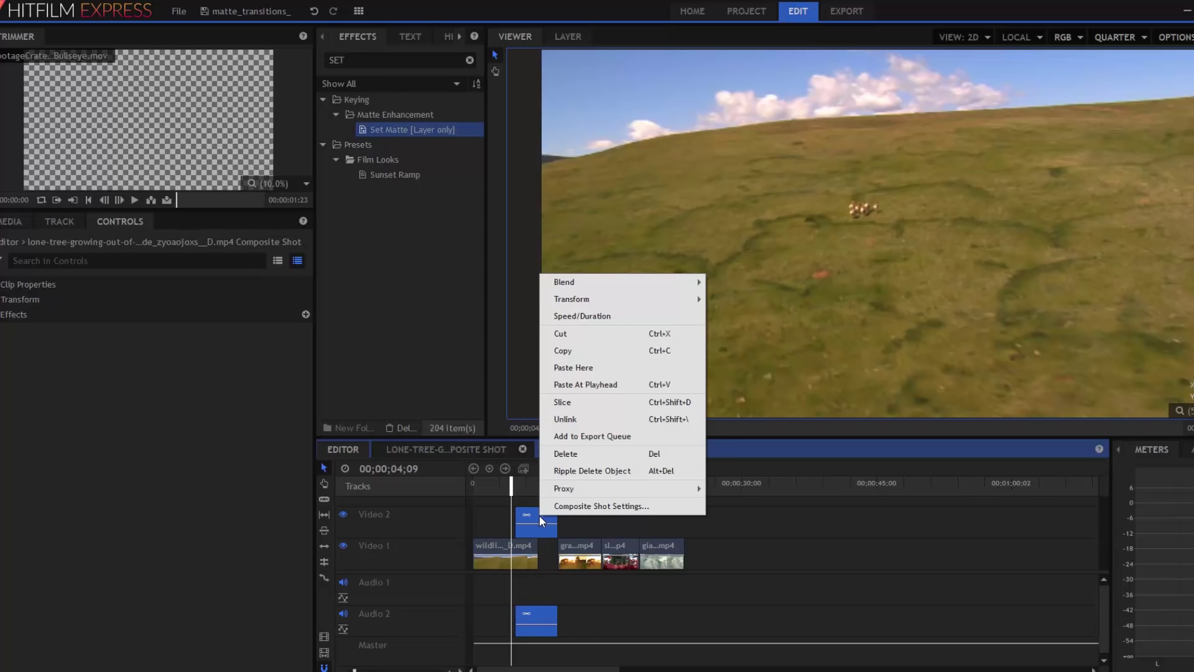
pyautogui.moveTo(591, 491)
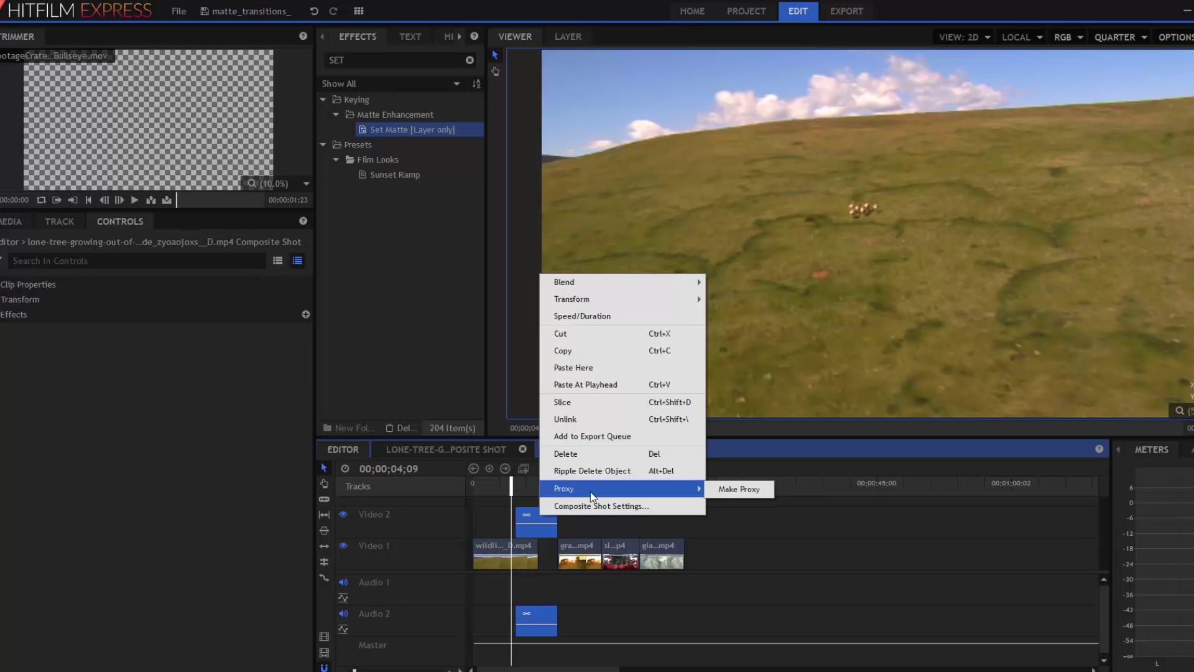
pyautogui.click(757, 487)
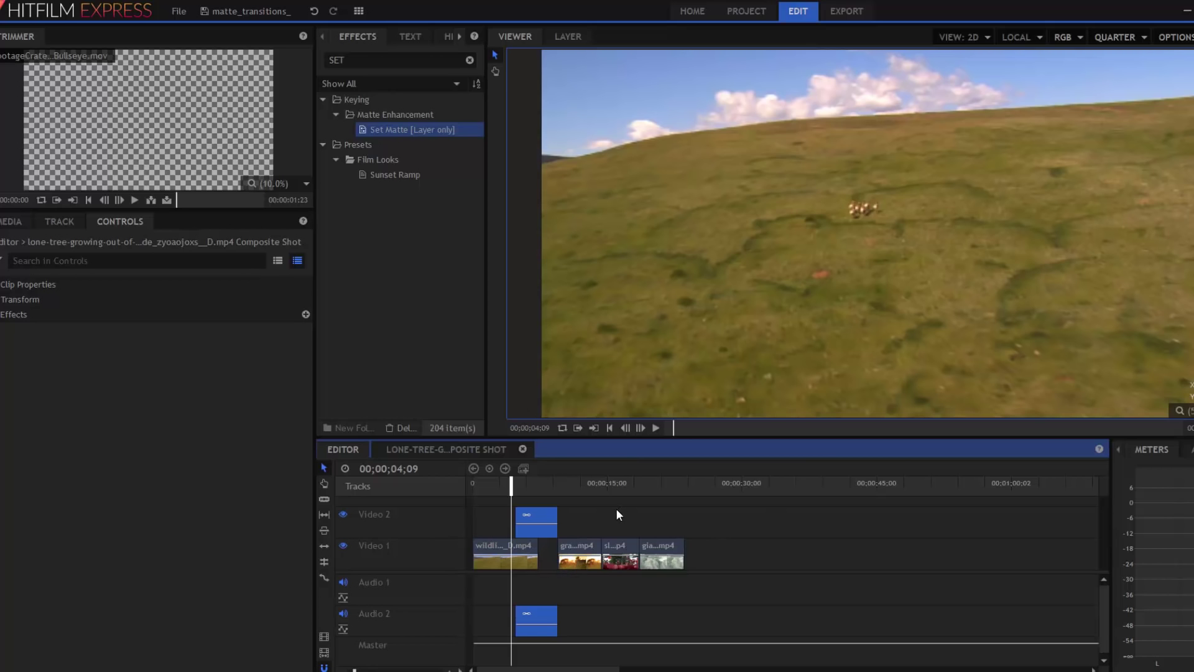
# Step: Collapse the MATTE_TRANSITIONS media folder and select the lone-tree composite shot inside COMPOSITES to check its proxy status
pyautogui.click(12, 222)
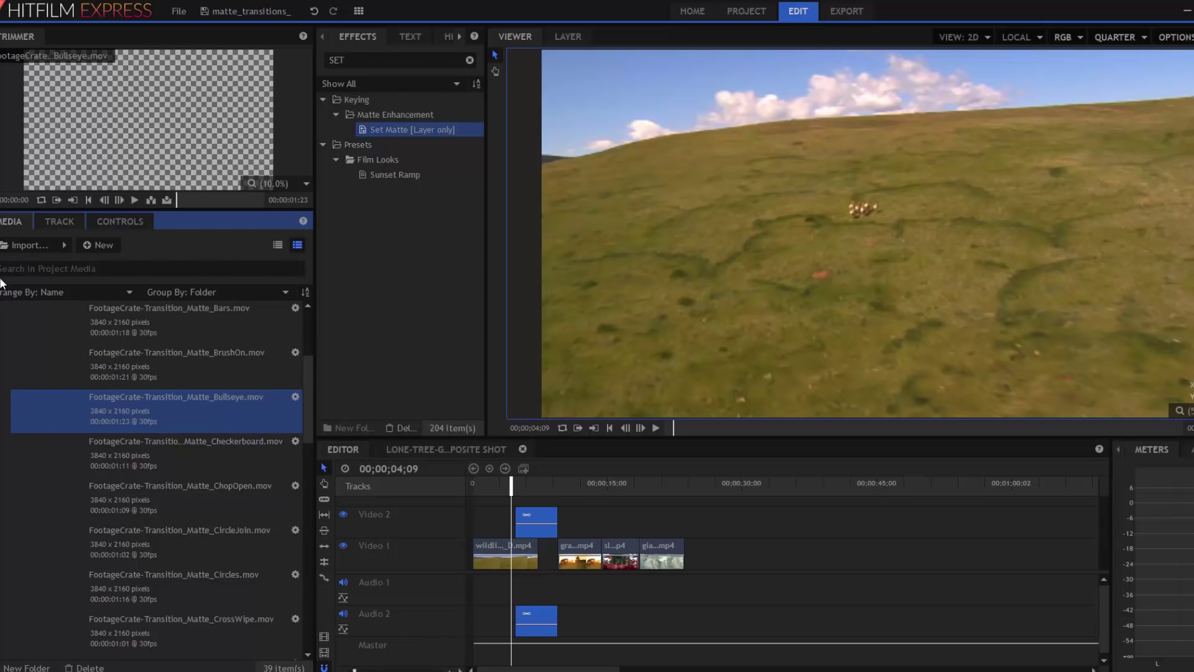
pyautogui.moveTo(307, 371); pyautogui.dragTo(307, 325)
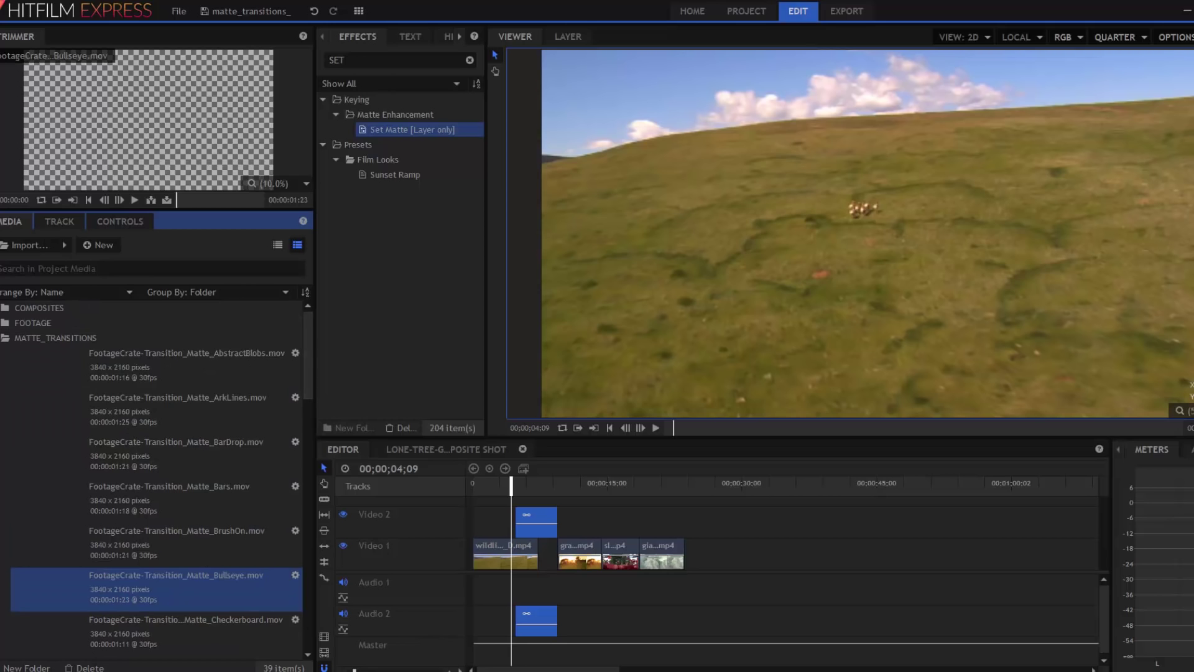
pyautogui.click(1, 337)
pyautogui.click(48, 309)
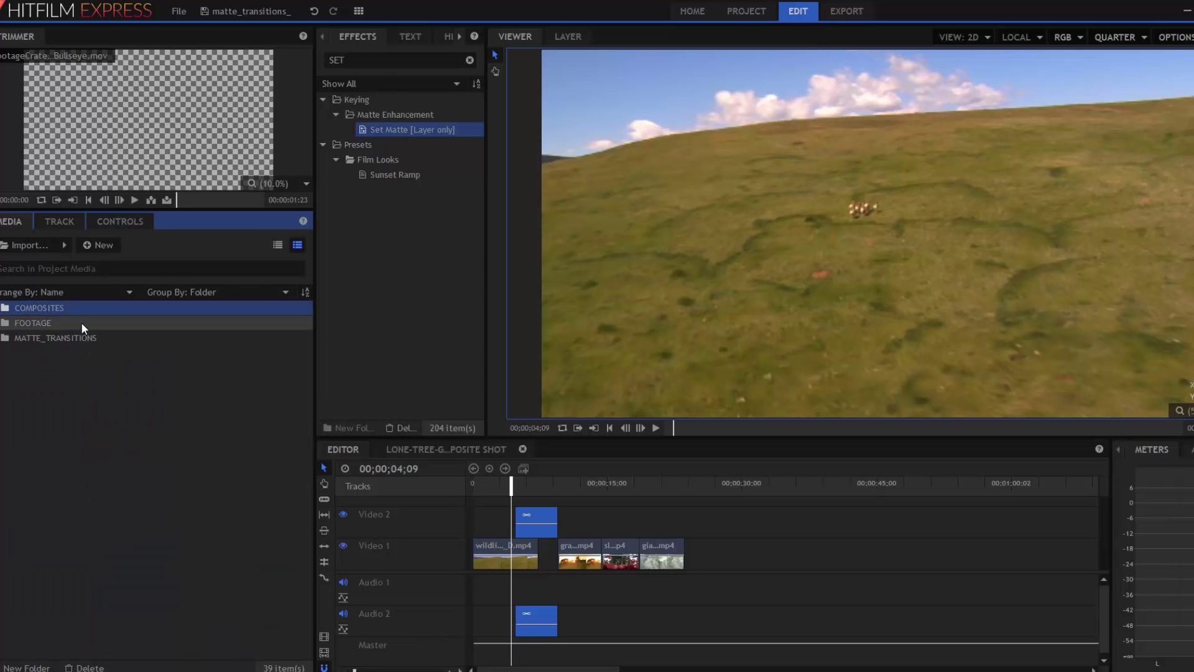
pyautogui.click(1, 308)
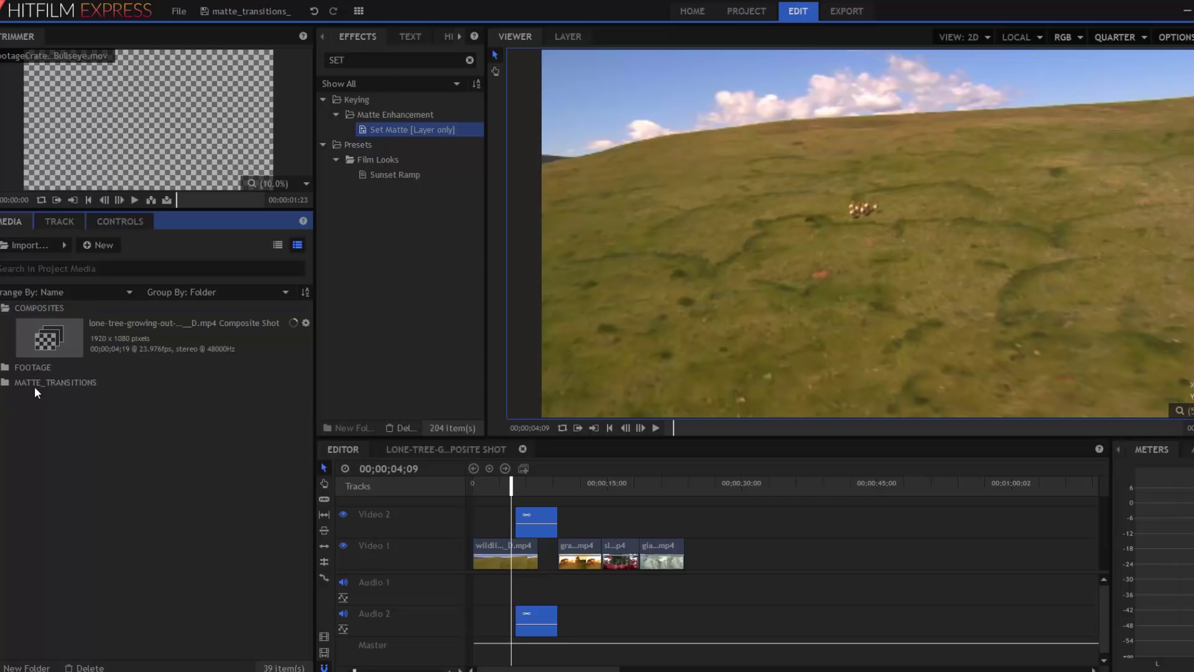
pyautogui.click(45, 337)
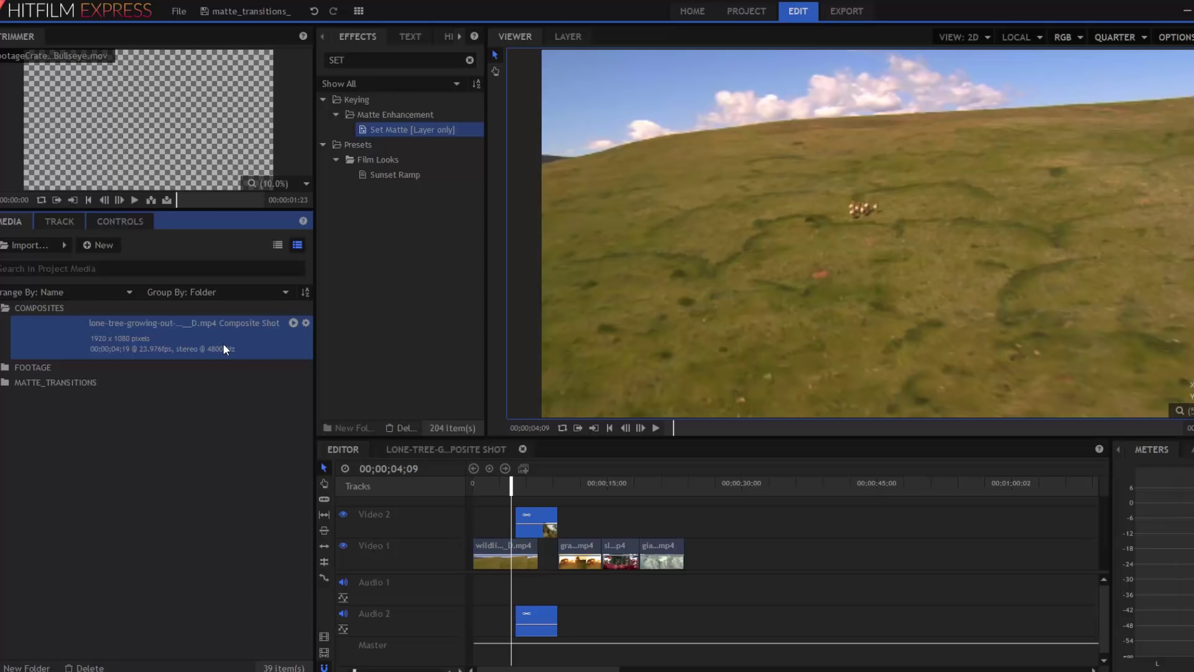
# Step: Play the wildlife-to-lone-tree transition several times from just before the composite shot to check the proxy's playback
pyautogui.click(505, 483)
pyautogui.press('space')
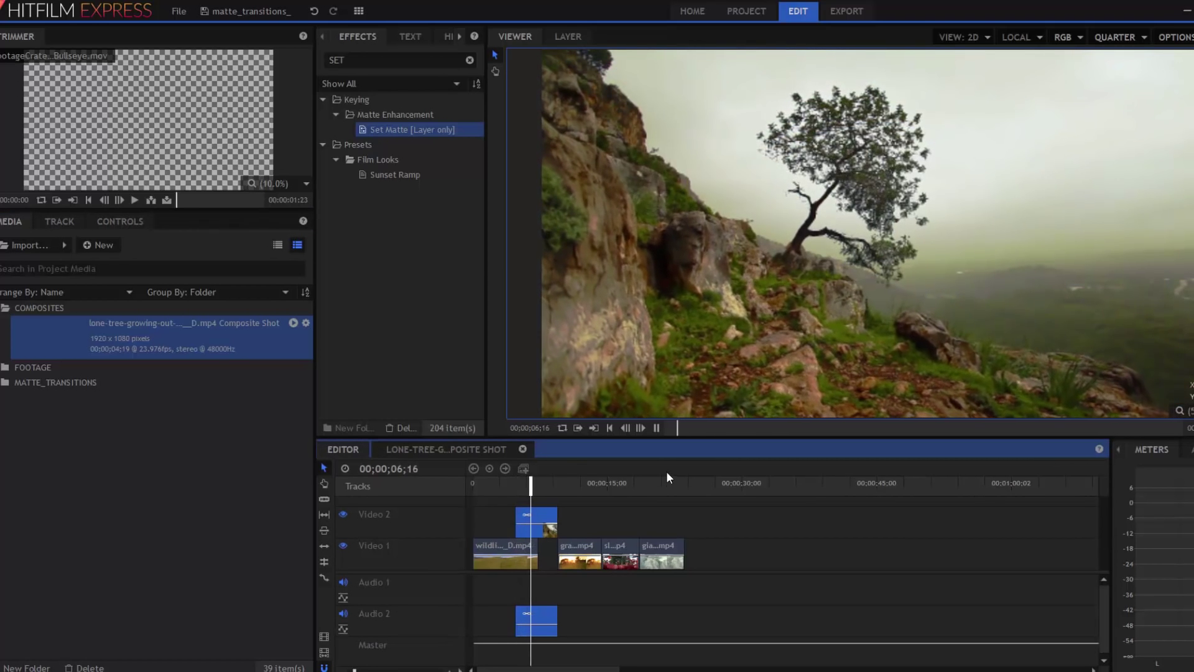
pyautogui.click(516, 484)
pyautogui.press('space')
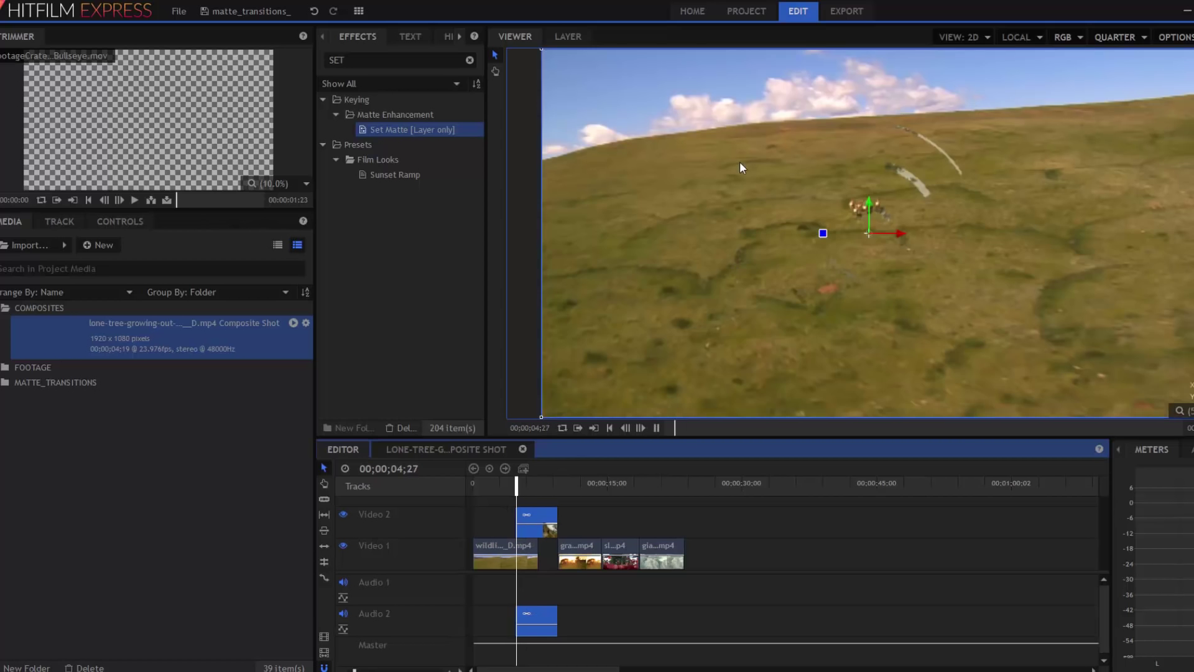
pyautogui.press('space')
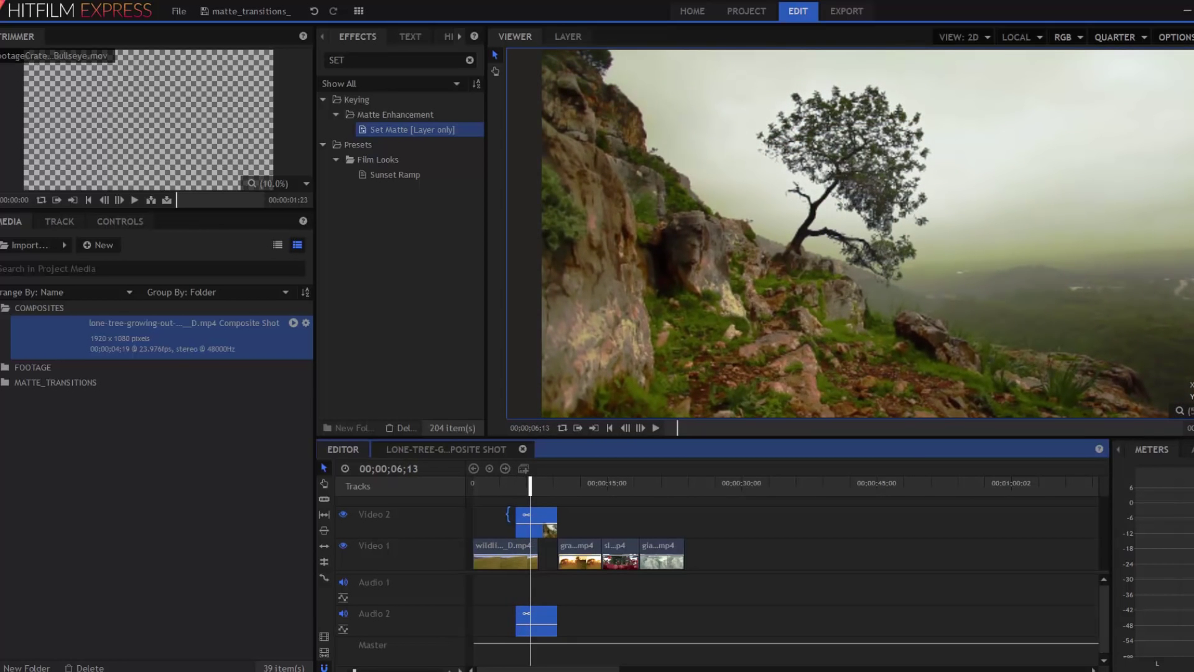
pyautogui.click(512, 480)
pyautogui.press('space')
pyautogui.press('space')
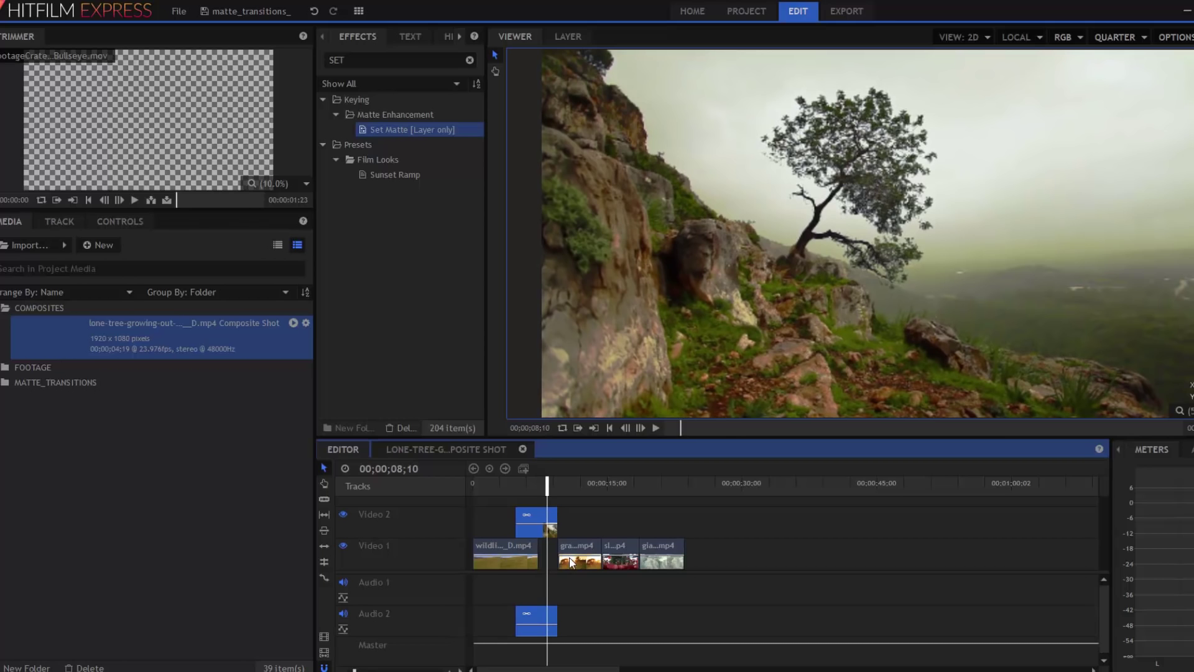